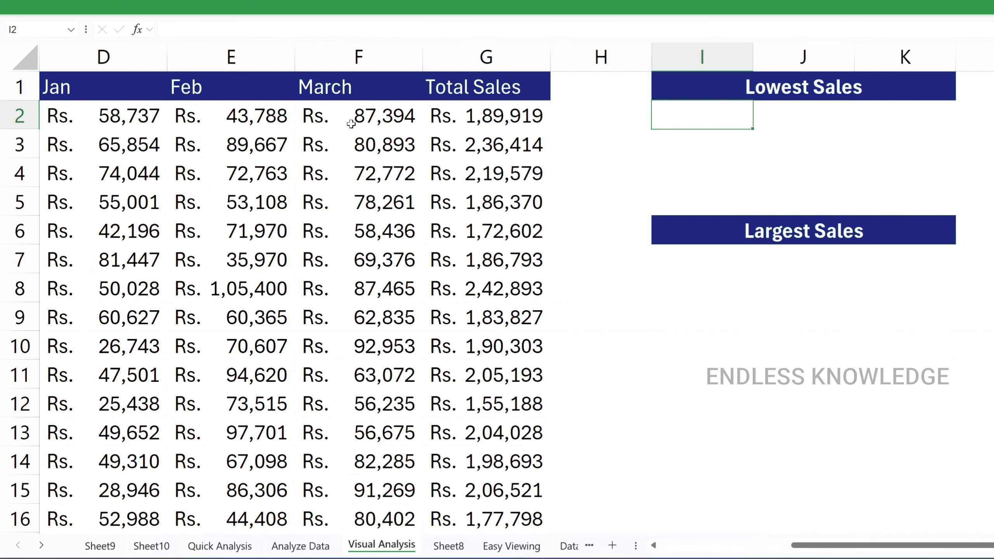
Start a SMALL formula in I2 under Lowest Sales, with the Total Sales range G2:G101 as its array.
left_click(480, 122)
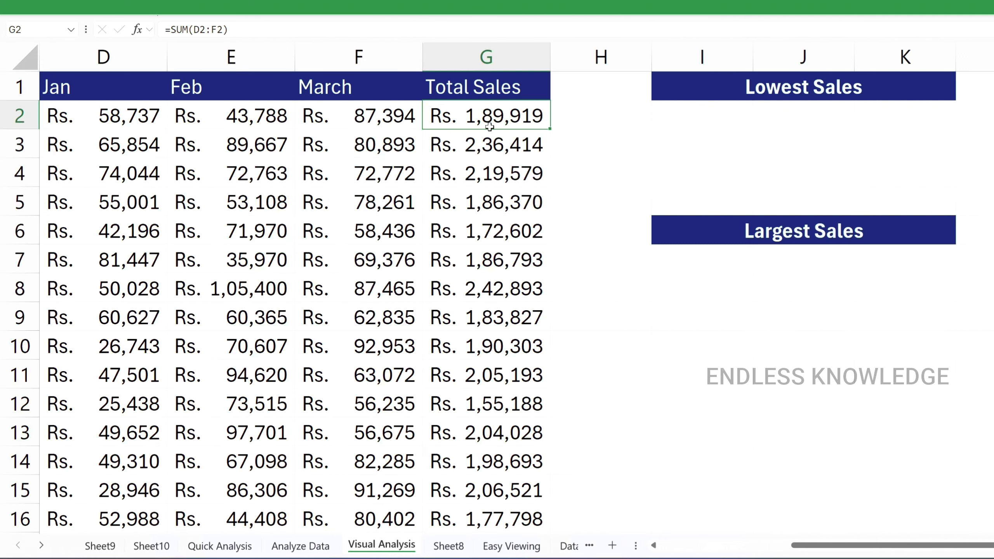
left_click(706, 119)
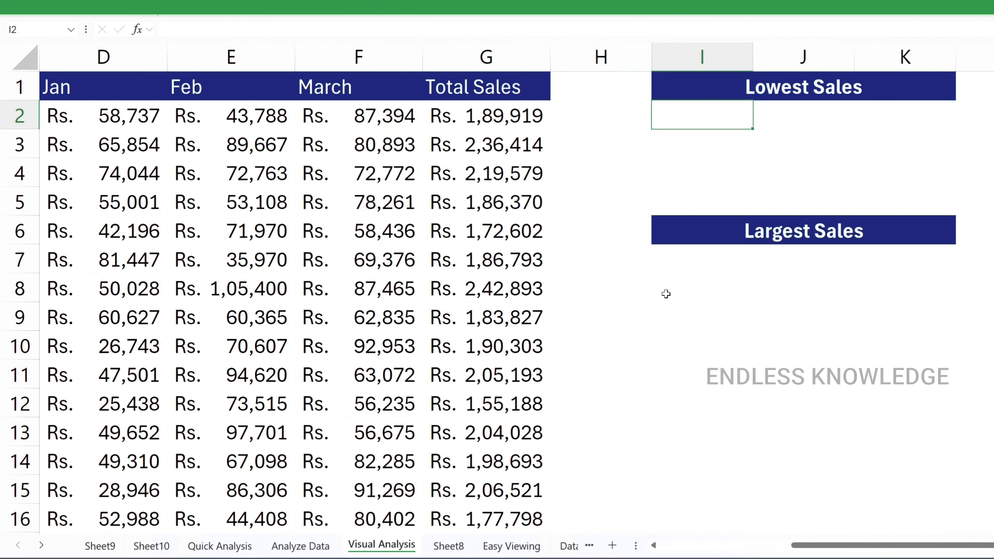
type("=sma")
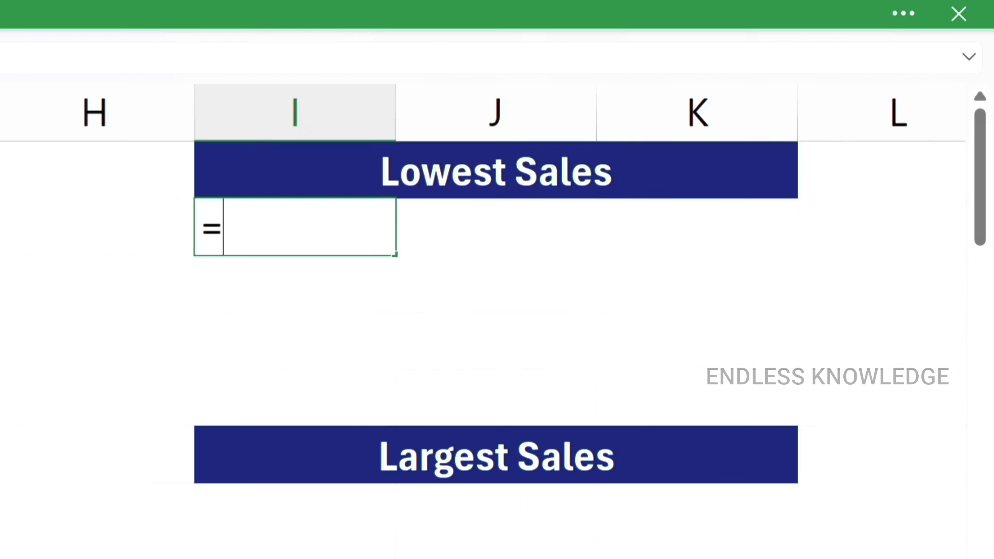
key("Tab")
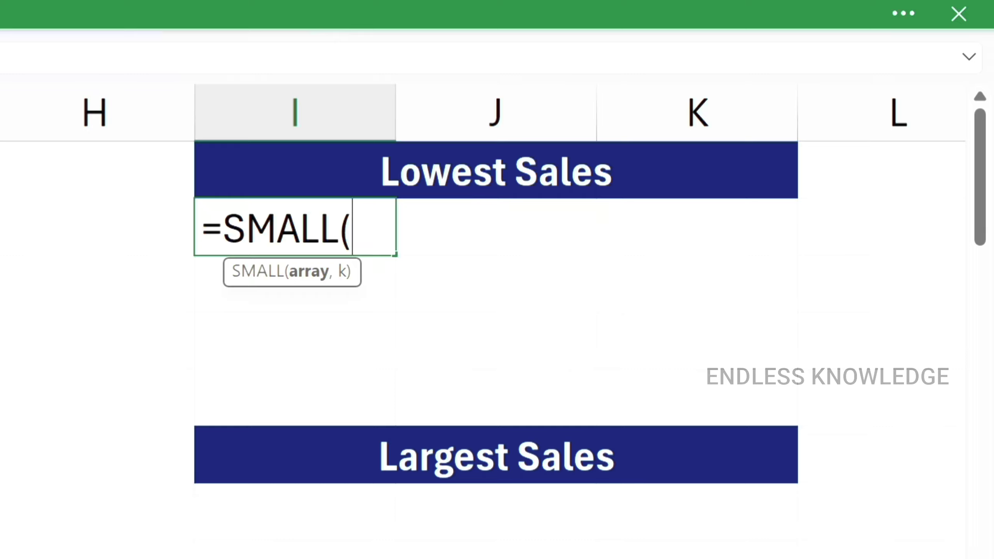
type(",")
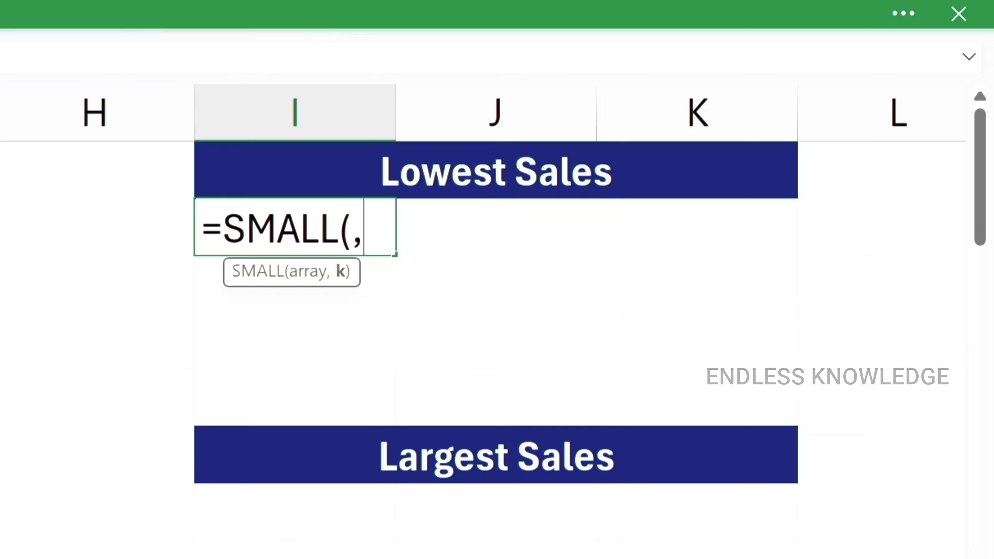
key("BackSpace")
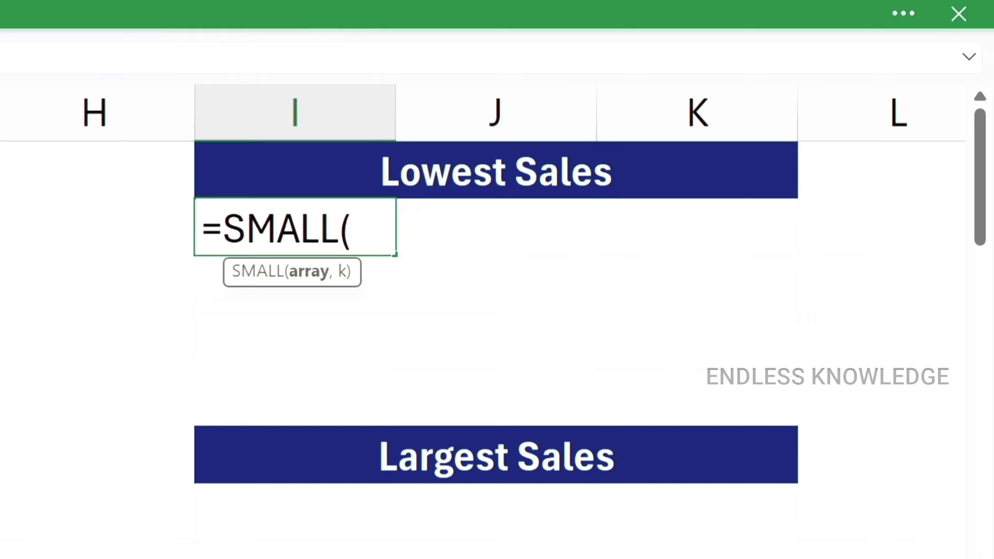
type(",")
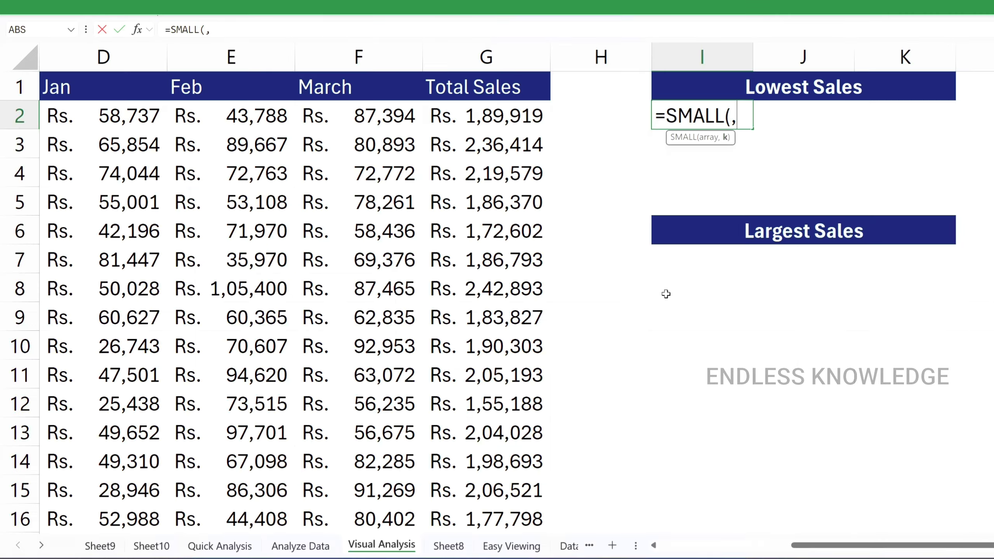
key("BackSpace")
left_click(482, 112)
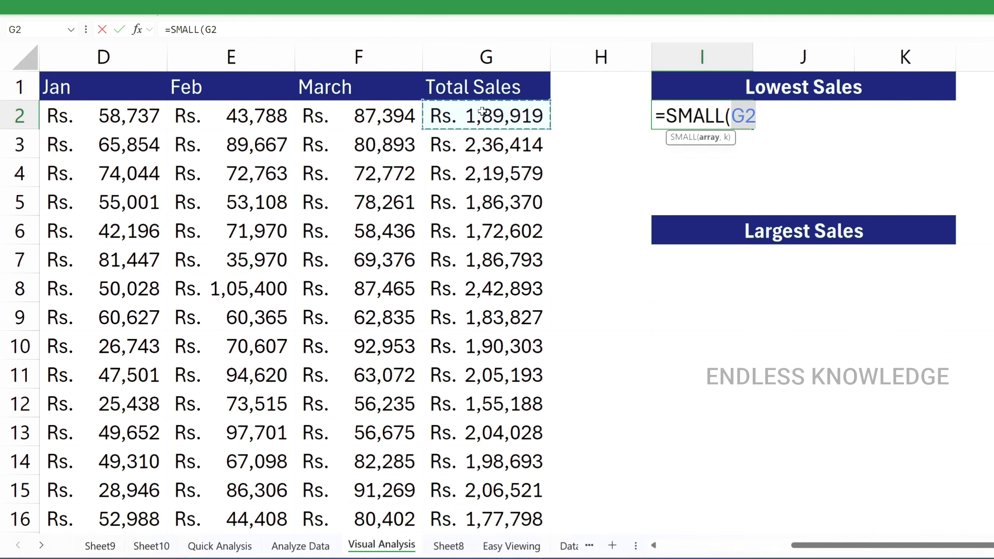
key("ctrl+shift+Down")
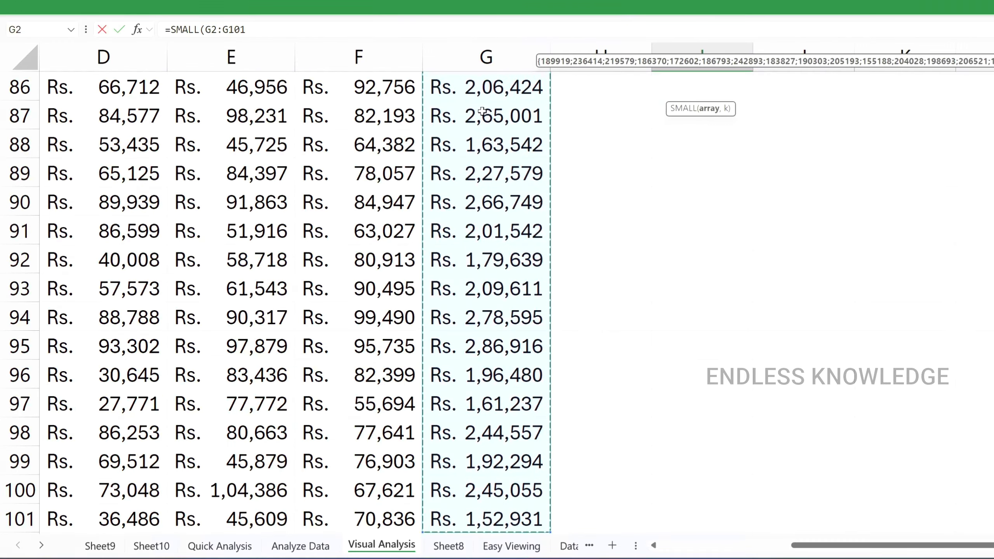
scroll(522, 238, "up", 20)
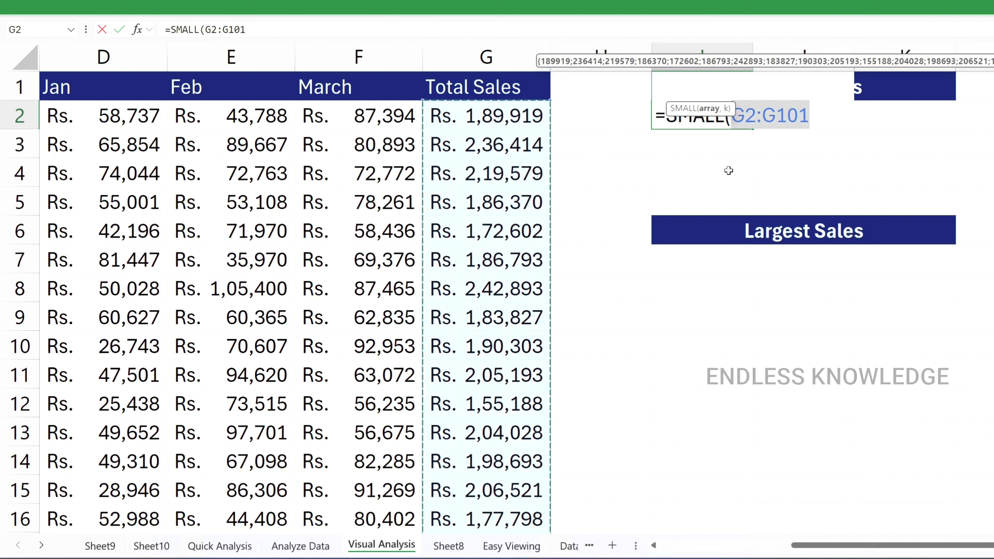
key("F4")
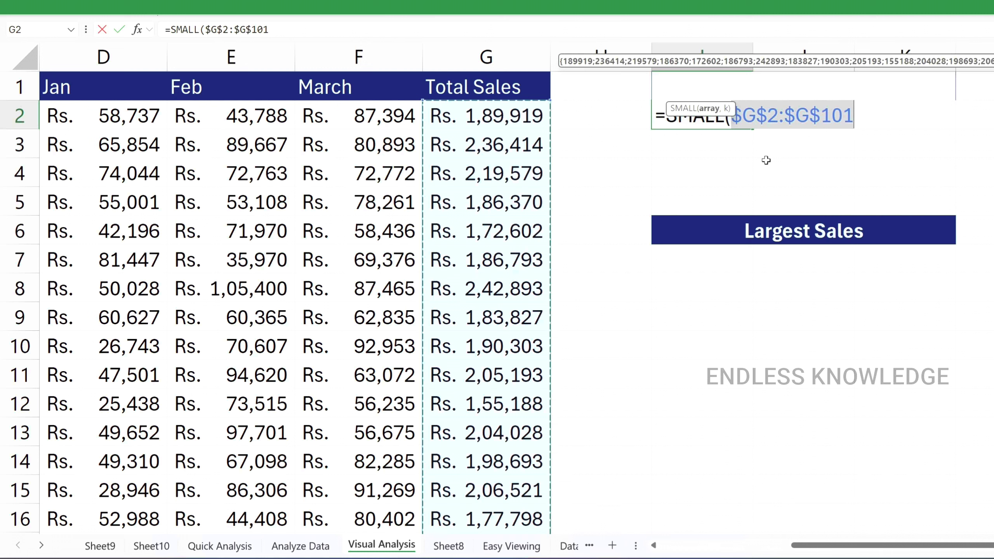
key("F4")
key("F4")
key("F4")
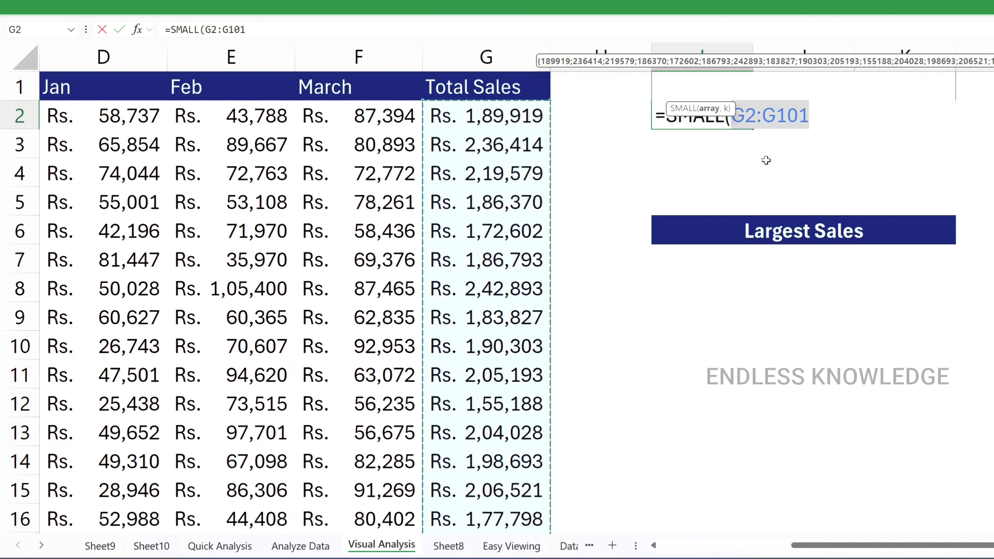
Set k to 1 in the SMALL formula and enter the finished formula in I2.
type(",")
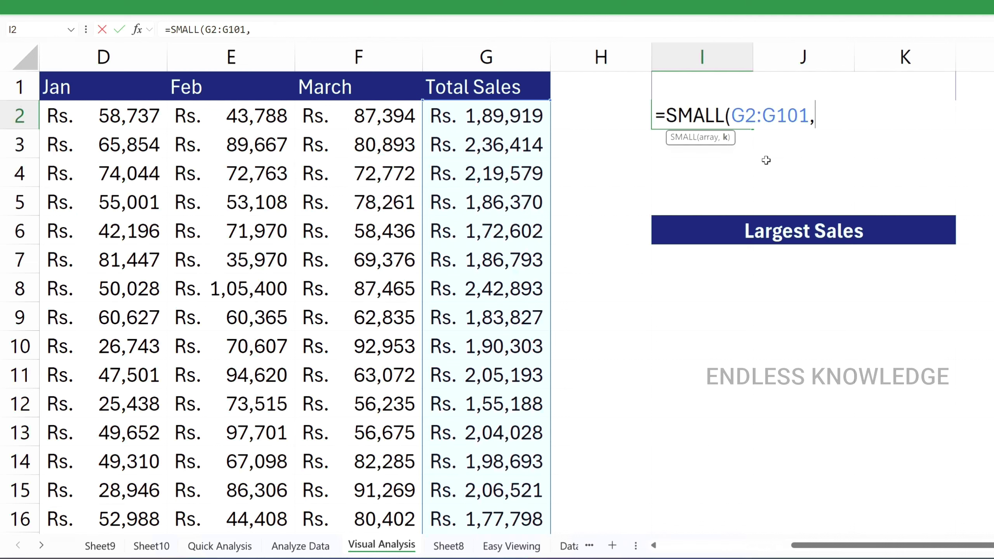
type("1)")
key("Return")
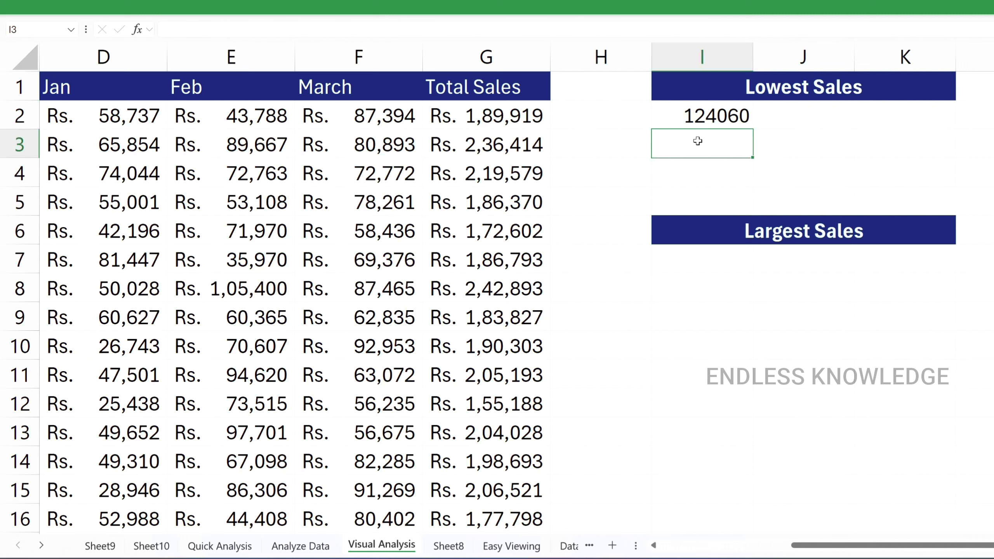
Sort the sales data by the Total Sales column from smallest to largest.
left_click(511, 119)
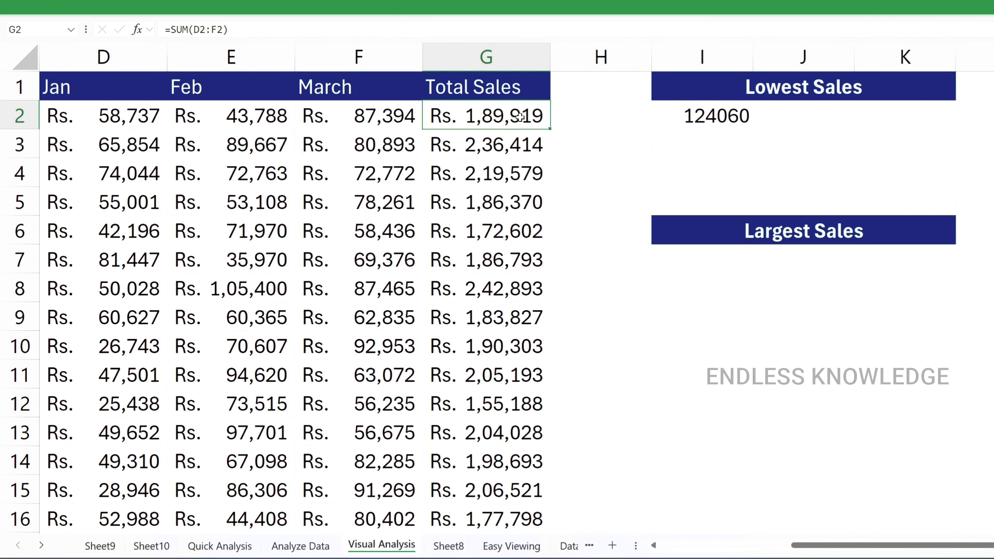
left_click(744, 7)
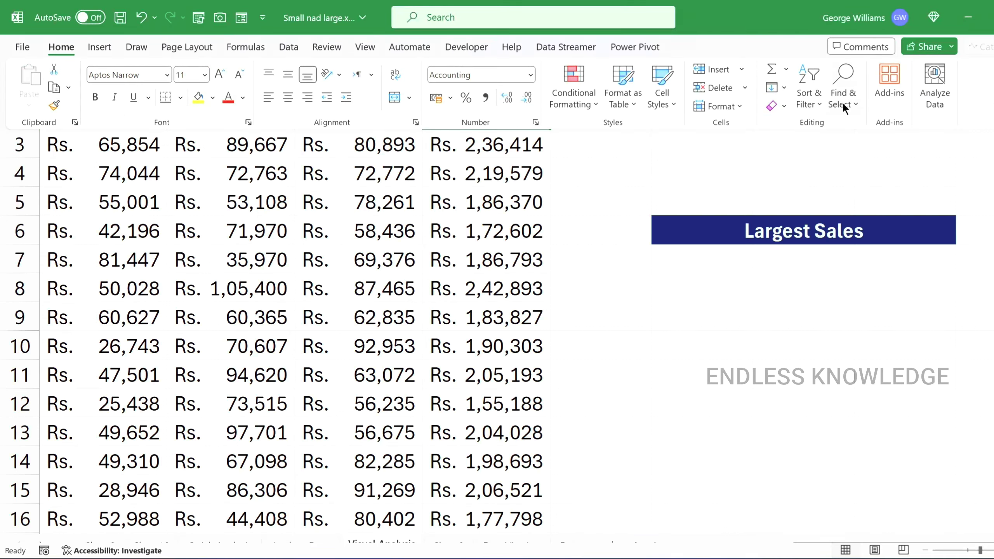
left_click(817, 95)
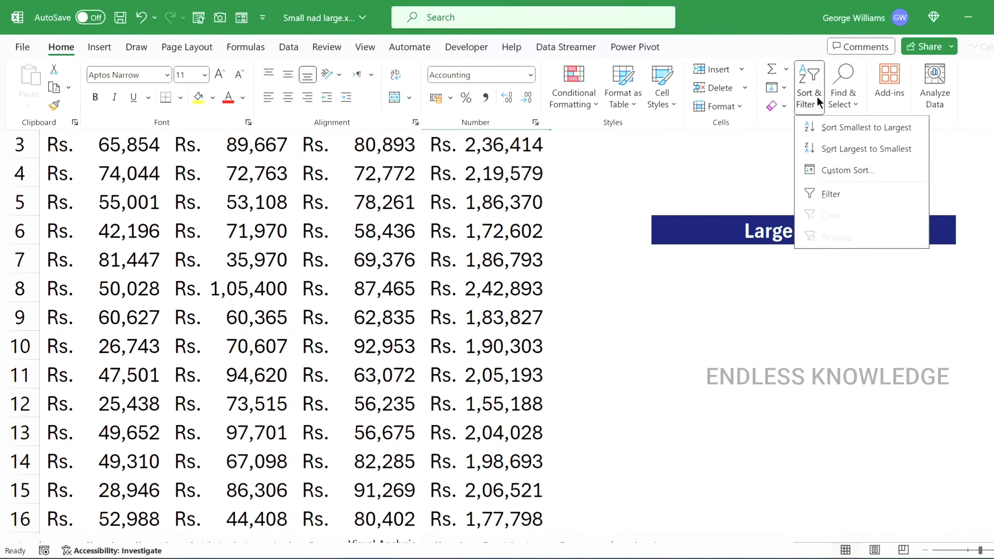
left_click(829, 126)
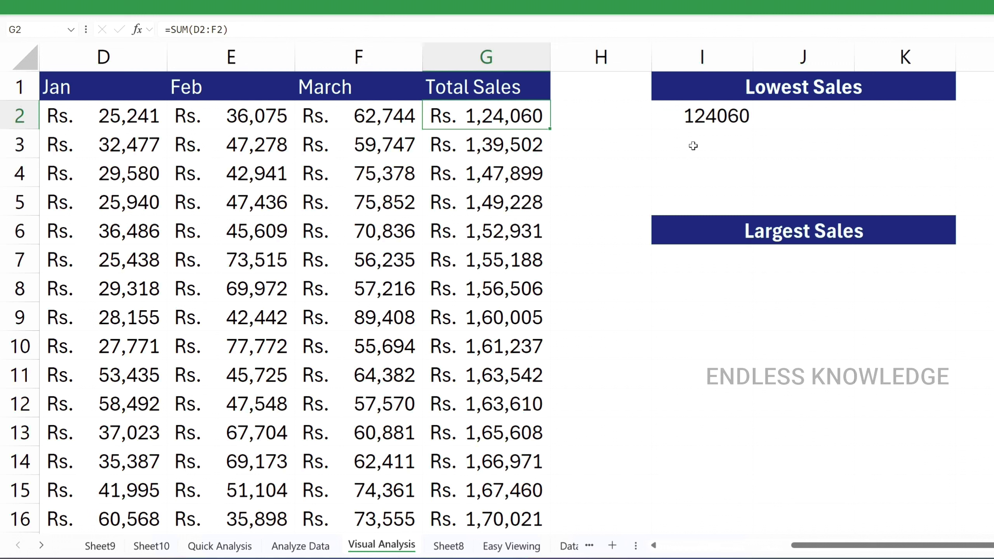
Try filling the relative I2 formula down to I4 with k set to 3 in I3, and undo these changes.
left_click(714, 116)
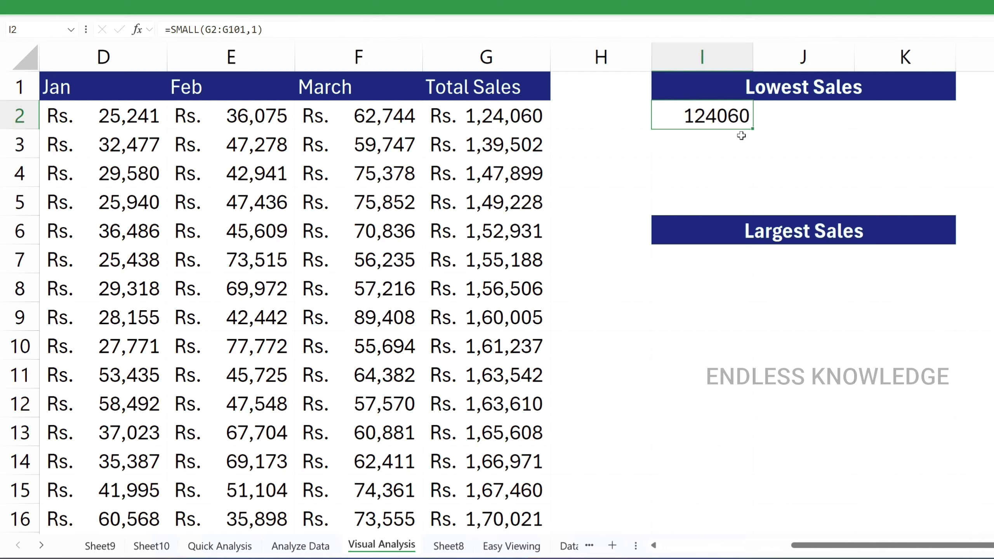
left_click_drag(754, 130, 745, 176)
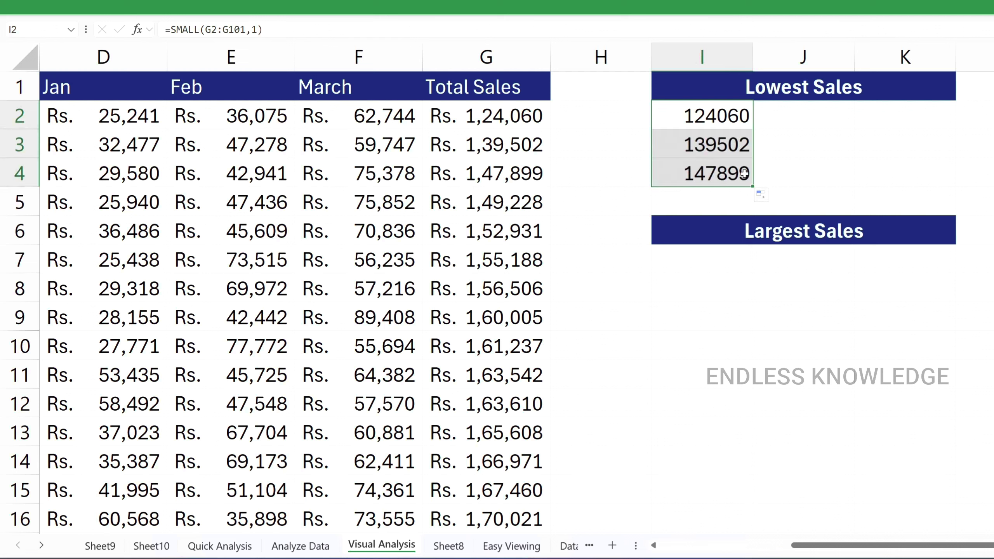
left_click(724, 144)
double_click(732, 145)
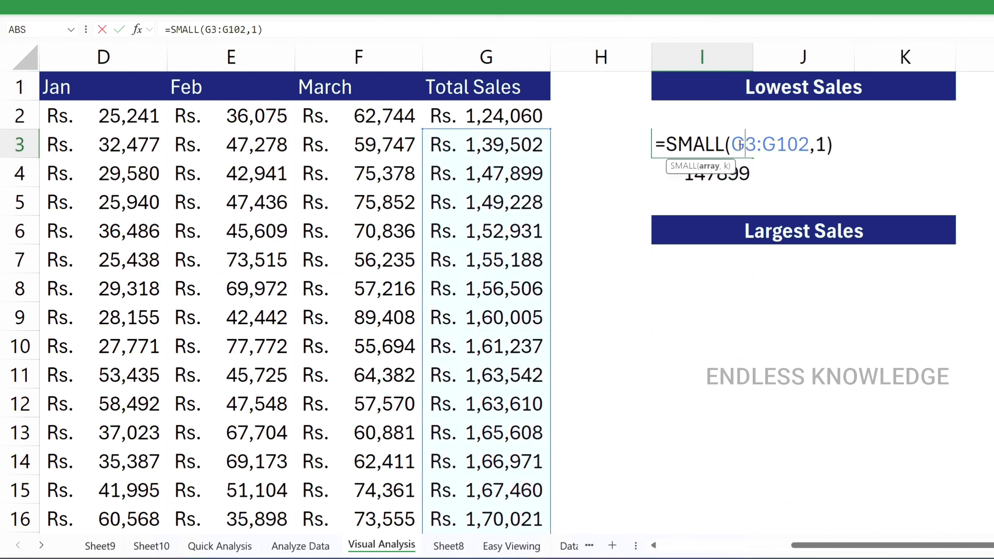
double_click(823, 144)
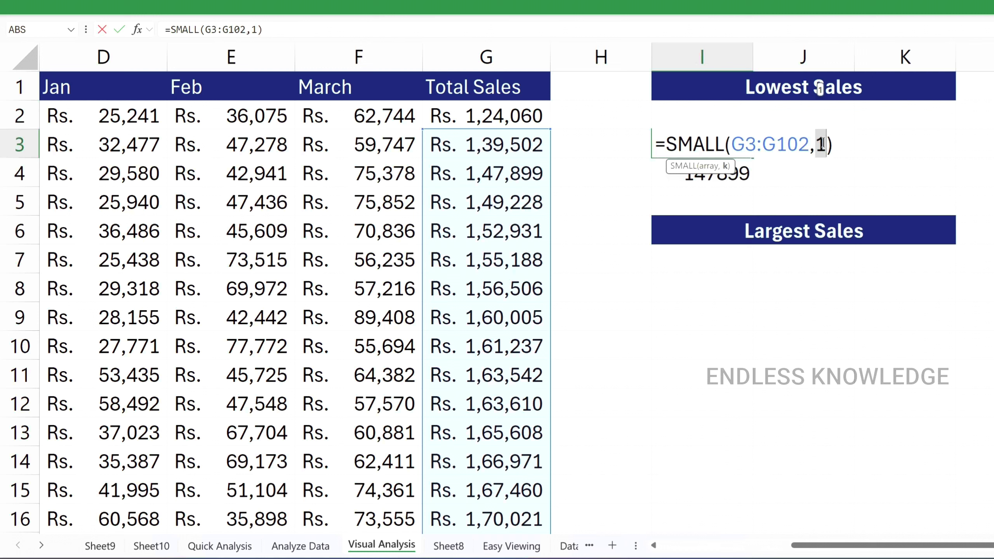
type("3")
key("ctrl+Return")
key("ctrl+z")
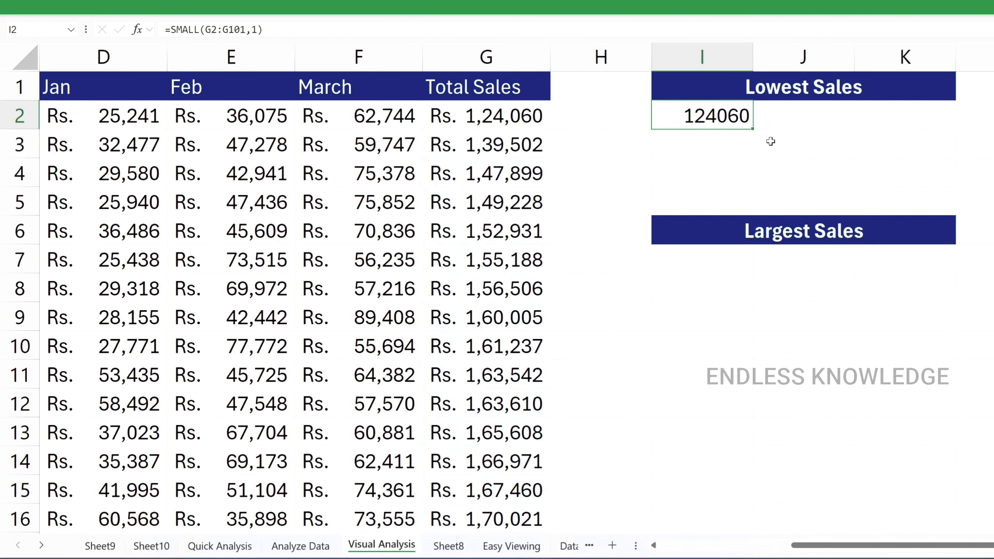
Make the array reference in the I2 SMALL formula absolute as $G$2:$G$101.
double_click(733, 117)
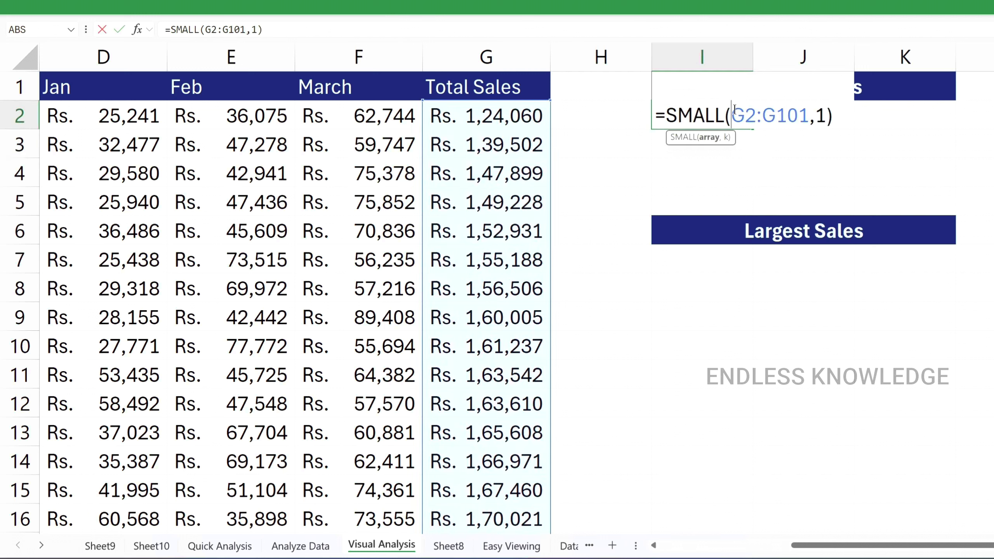
left_click_drag(735, 110, 802, 114)
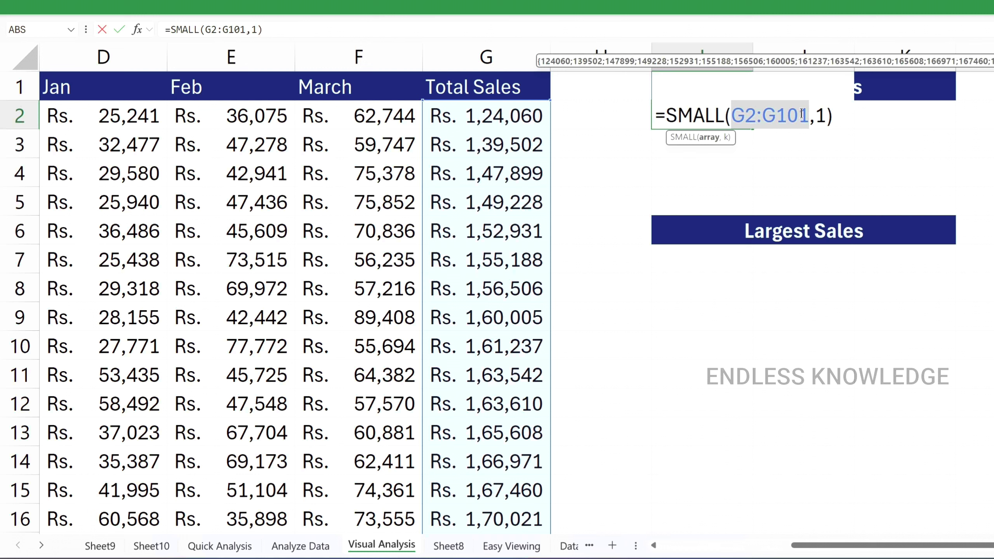
left_click_drag(802, 114, 808, 105)
key("F4")
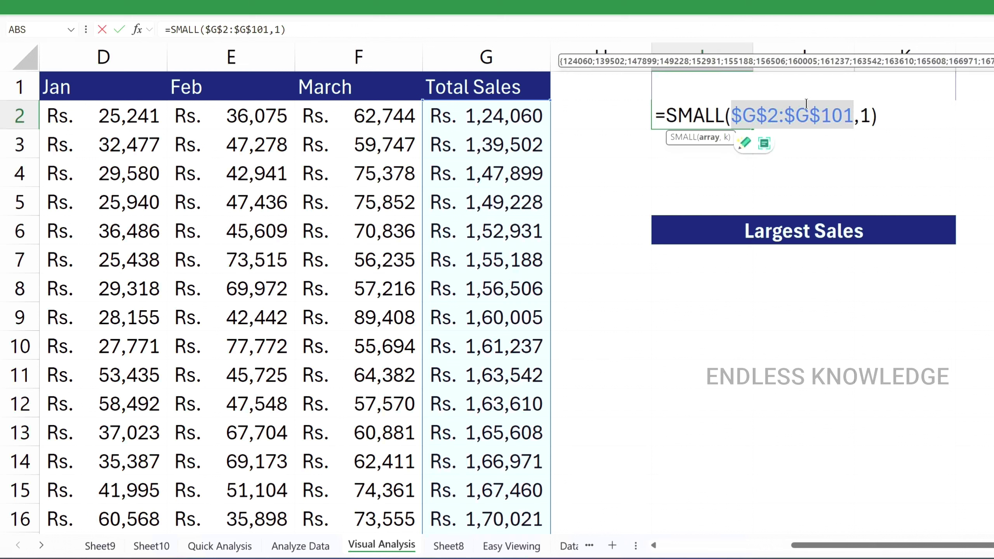
key("Return")
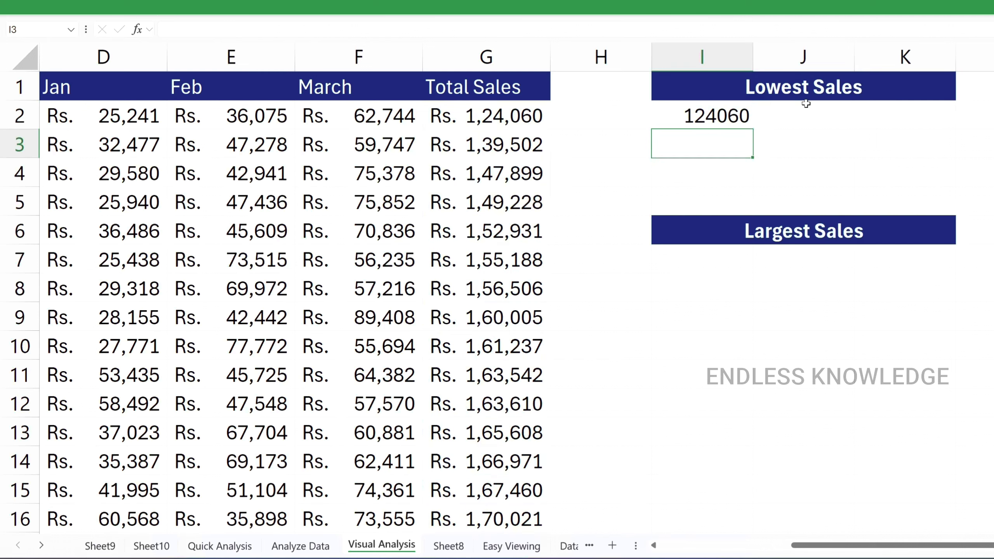
Fill the I2 formula down to I4 and set k to 3 in the I3 formula.
left_click(748, 117)
left_click_drag(752, 130, 757, 183)
double_click(732, 145)
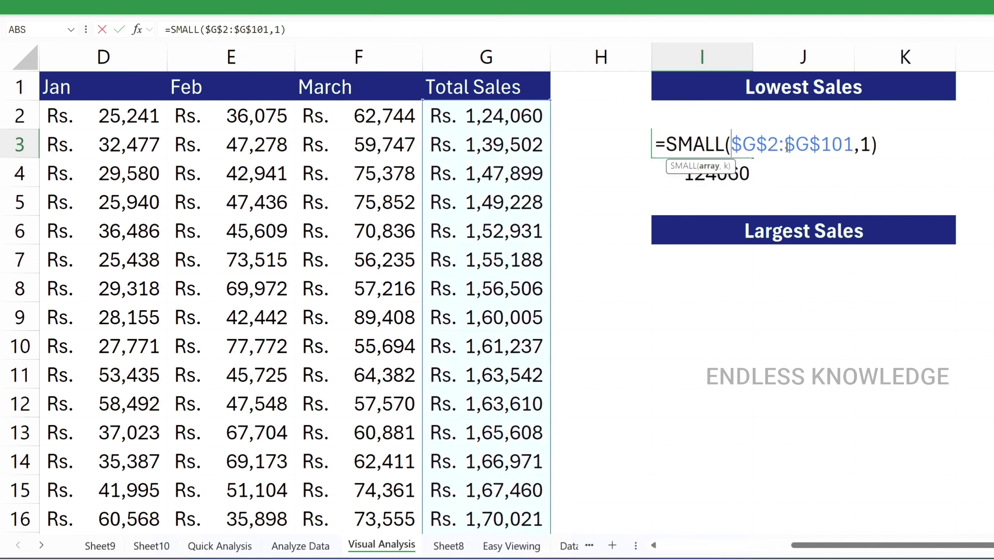
double_click(865, 145)
type("3")
key("Return")
Set k to 7 in the I4 SMALL formula and check the results against G4 and G8 in Total Sales.
double_click(731, 174)
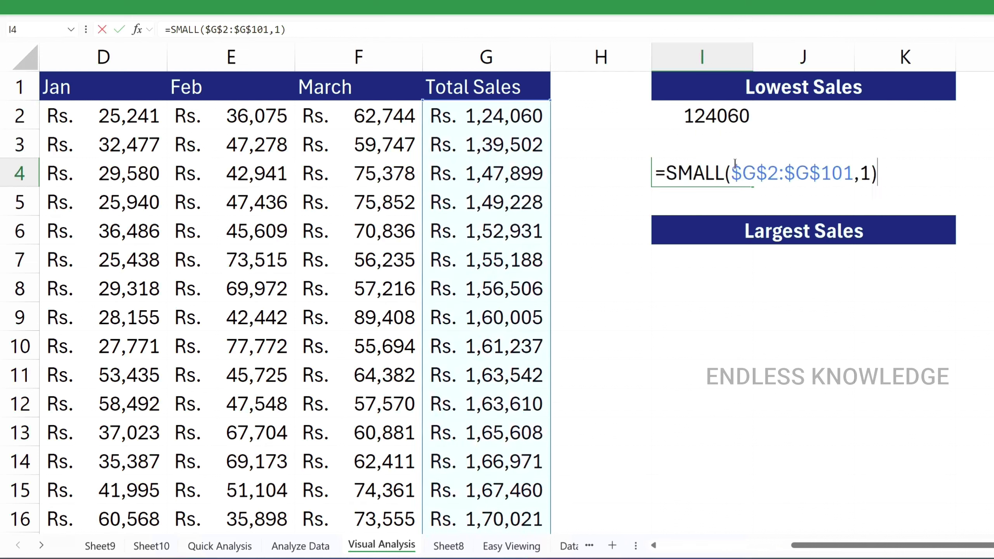
double_click(865, 174)
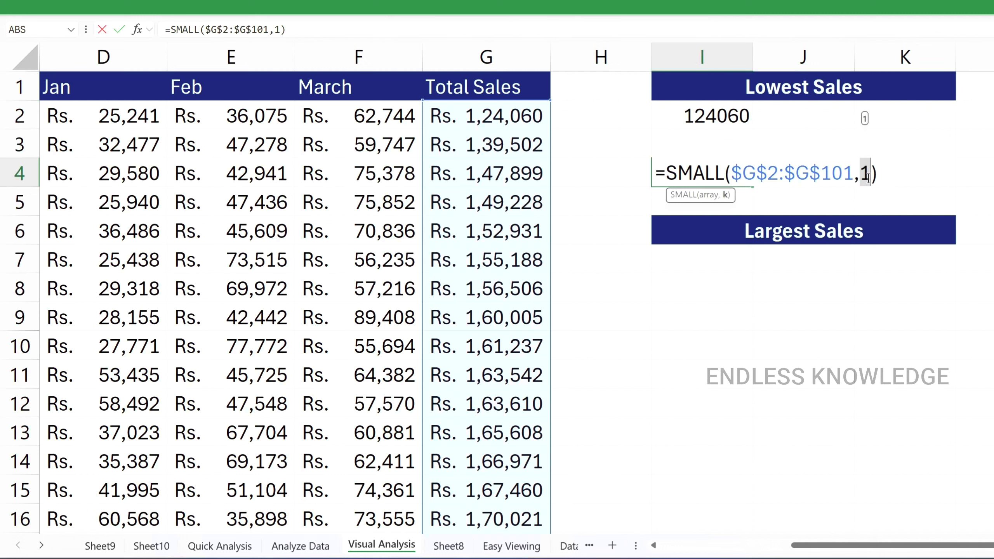
type("7")
key("Return")
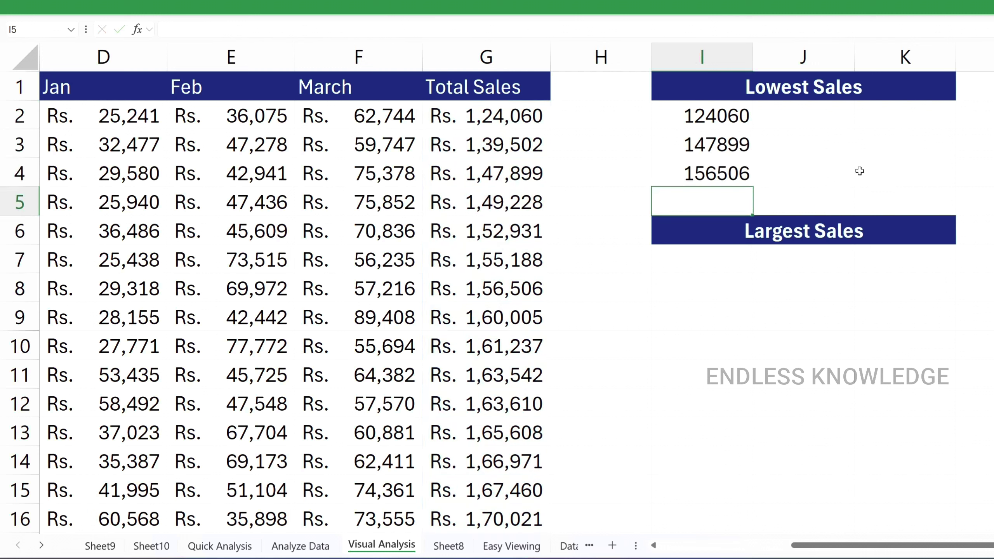
left_click(495, 176)
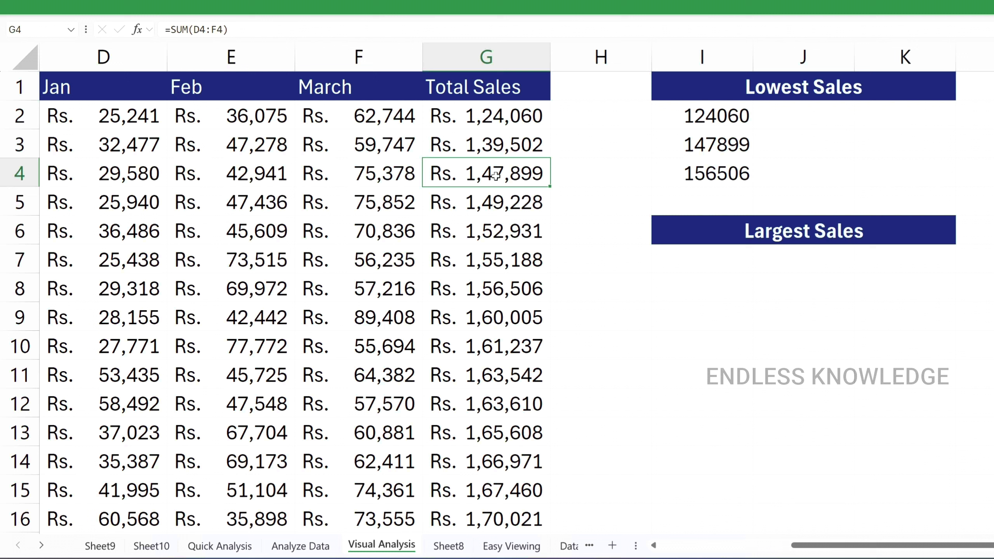
left_click(492, 286)
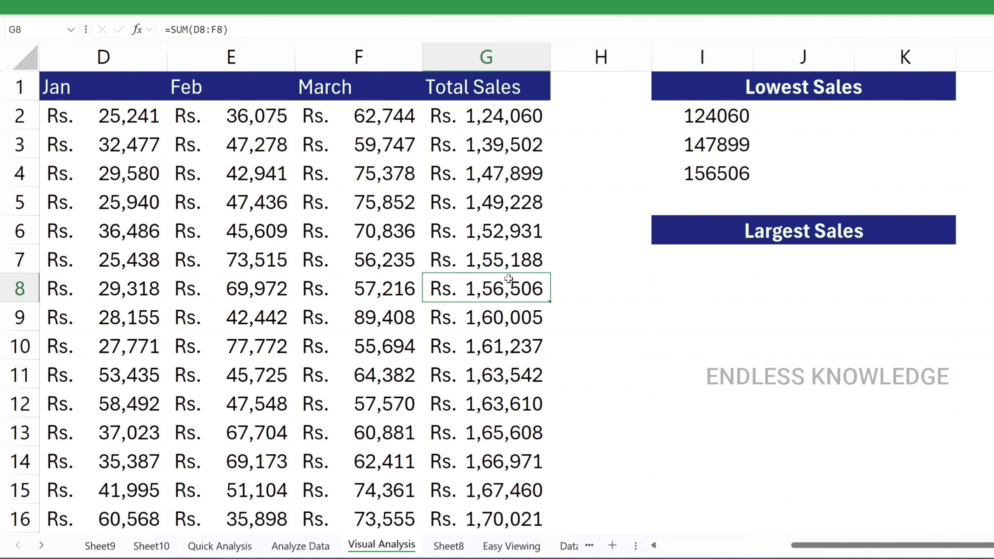
Enter a LARGE formula in I7 for the array $G$2:$G$101 with k set to 2.
left_click(694, 254)
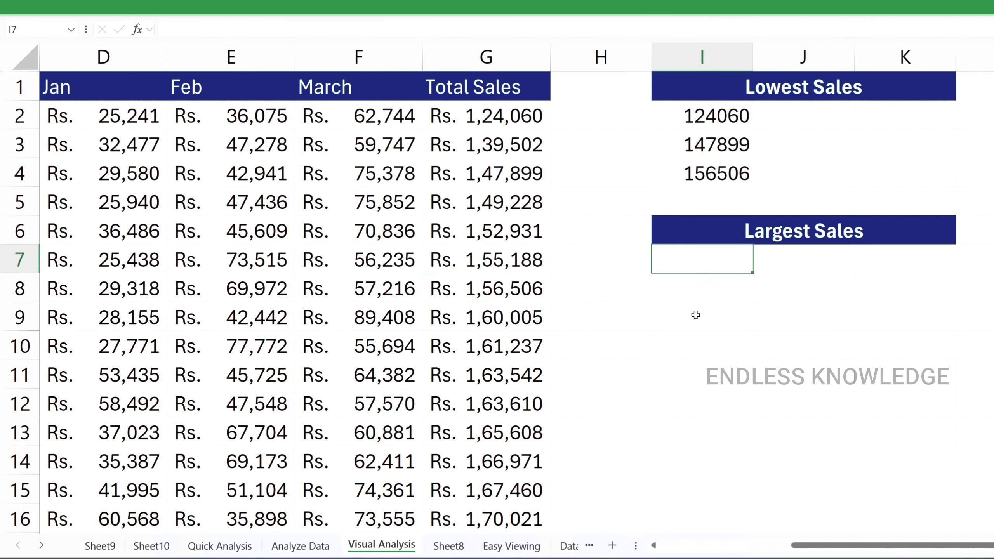
type("=la")
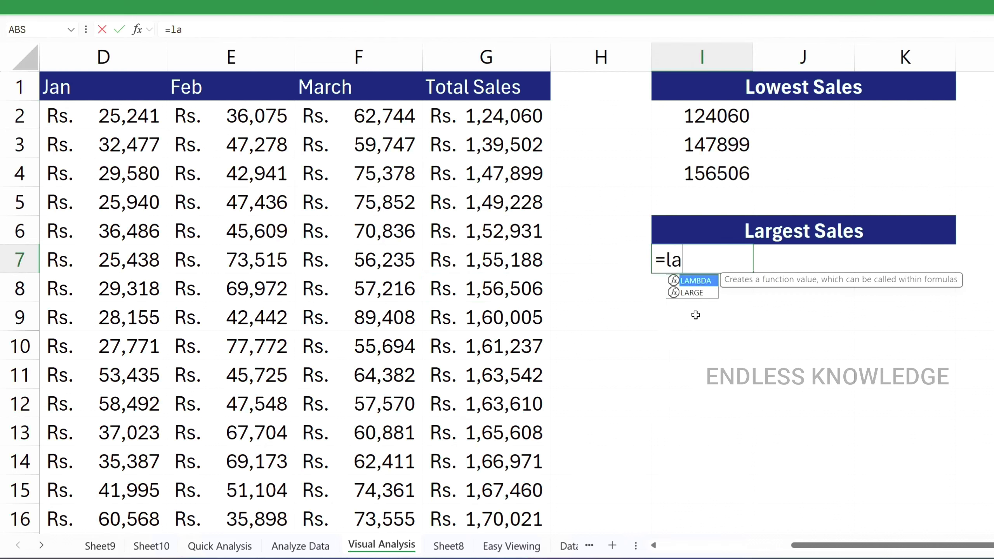
key("Down")
key("Tab")
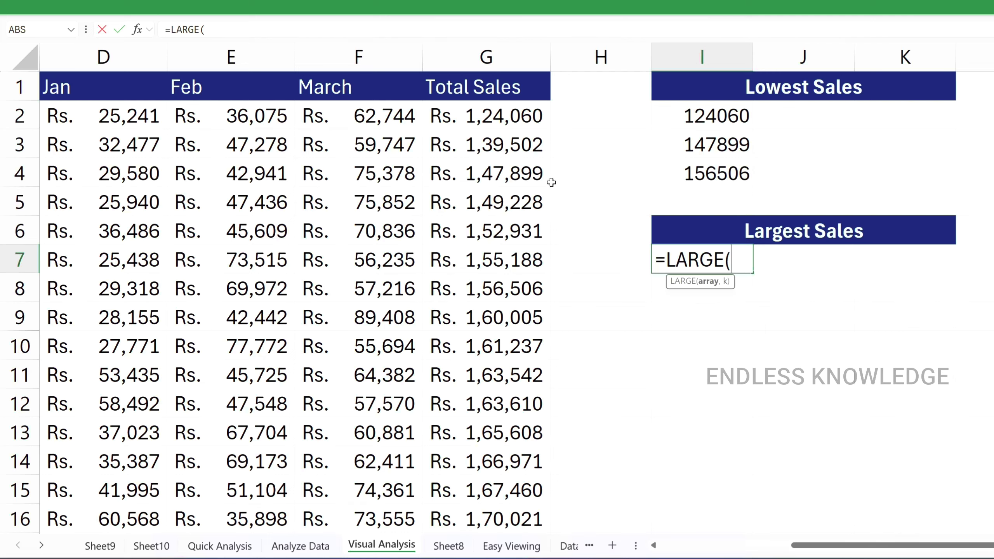
left_click(499, 114)
key("ctrl+shift+Down")
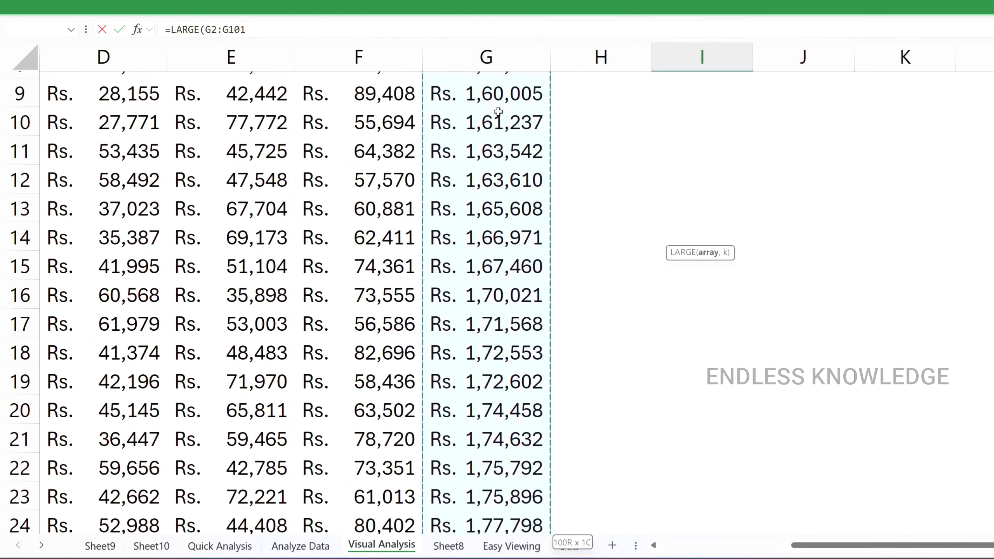
key("F4")
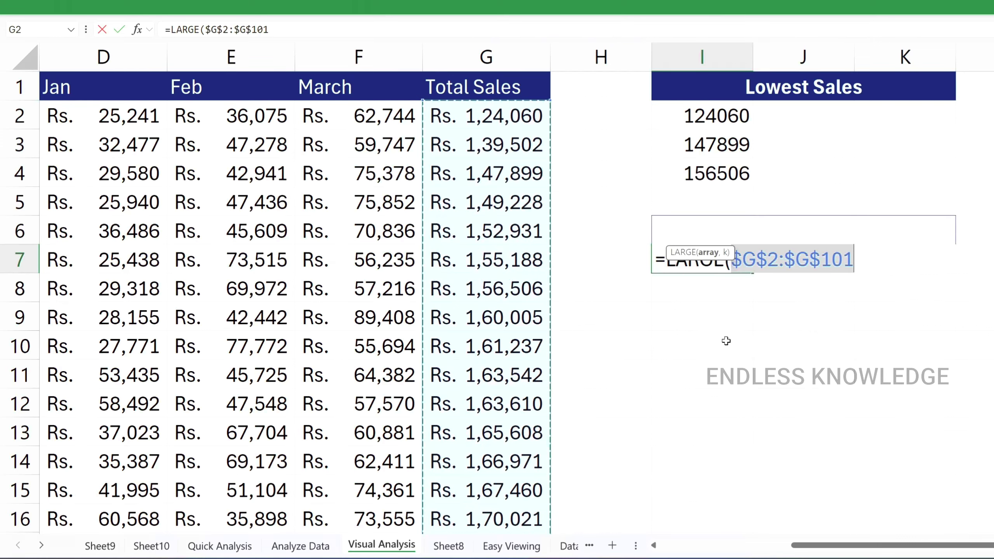
type(",")
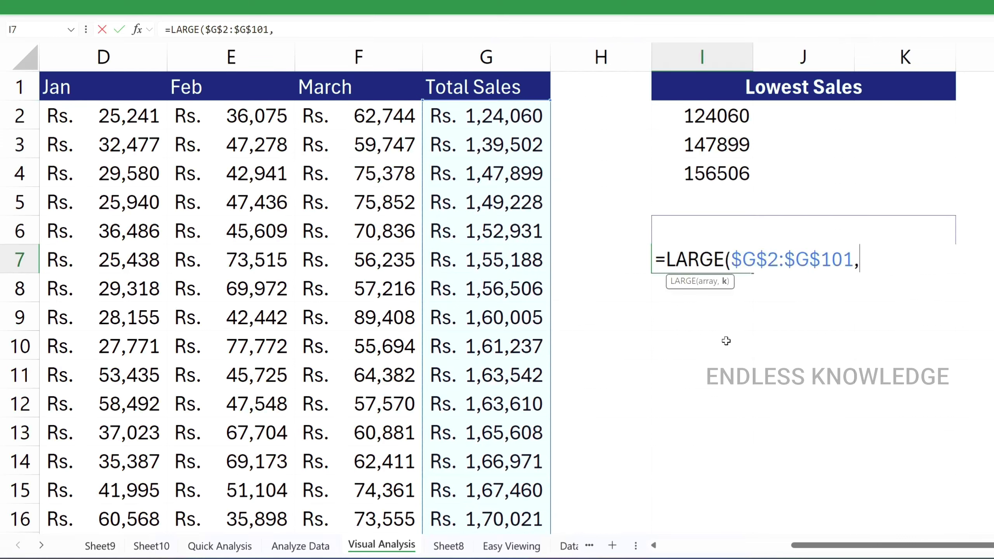
type("2")
key("Return")
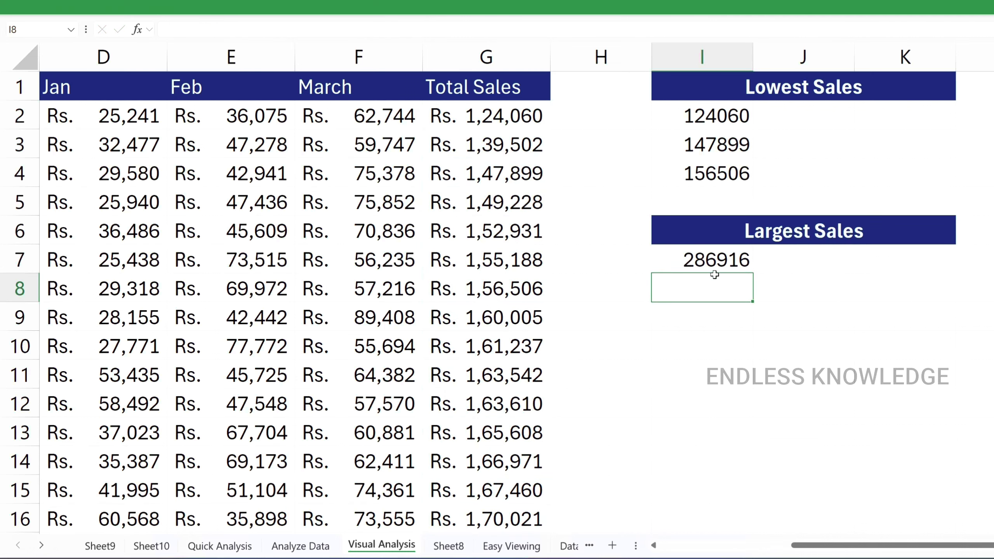
Sort the rows by Total Sales from largest to smallest and check the I7 result against G3.
left_click(719, 262)
left_click(502, 112)
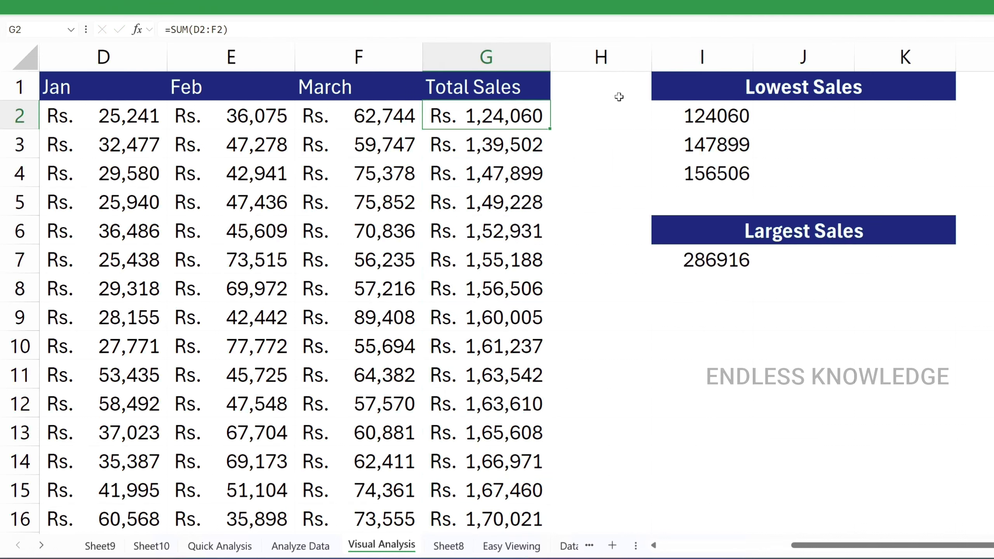
left_click(809, 103)
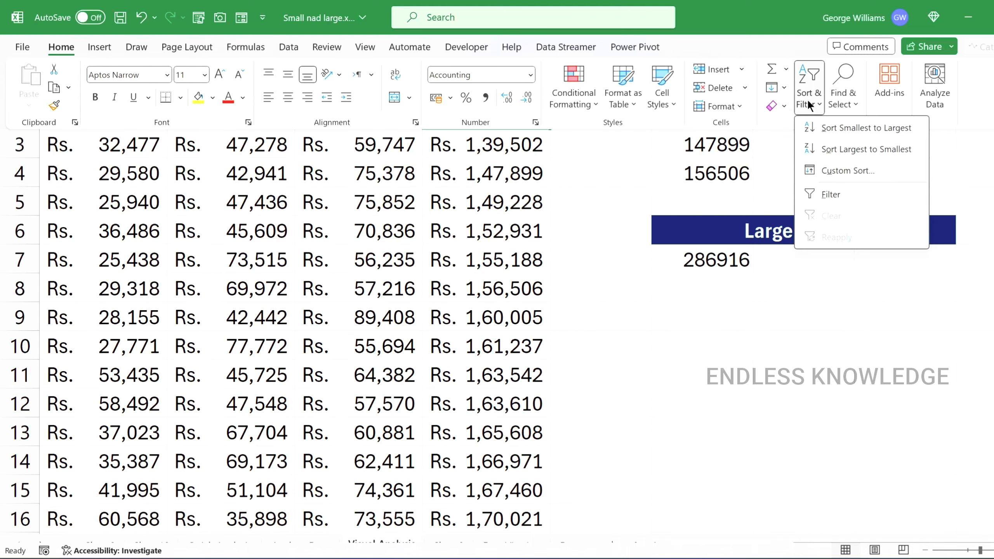
left_click(836, 149)
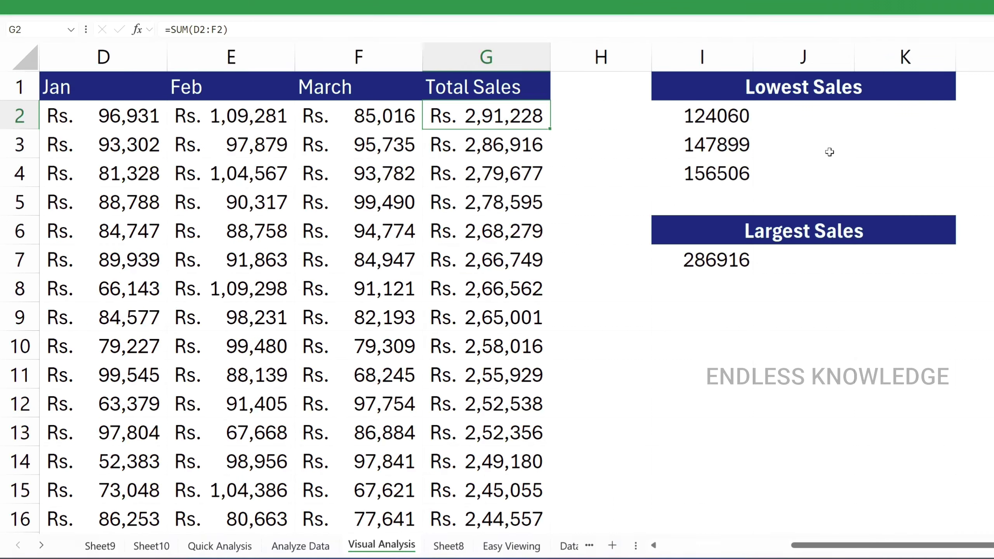
left_click(499, 146)
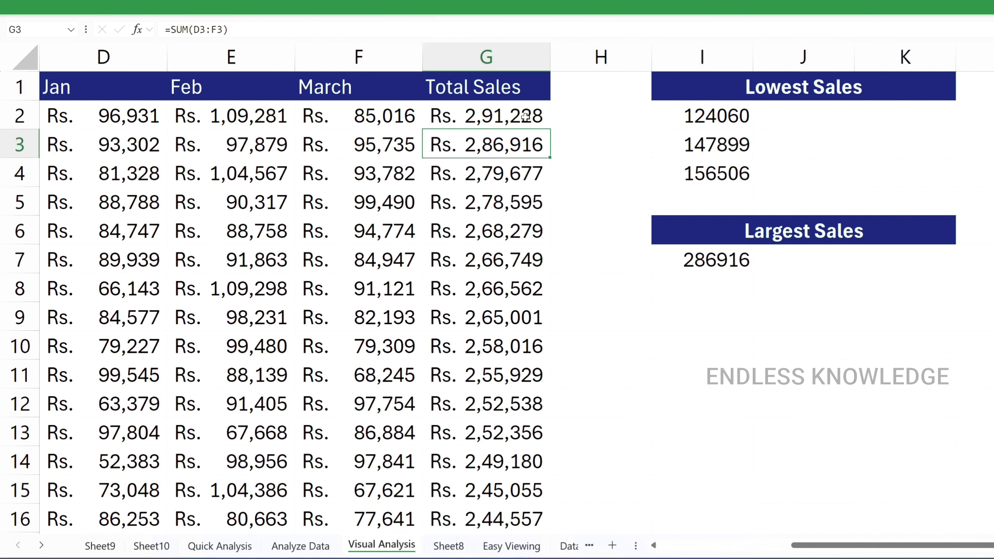
left_click(89, 111)
left_click(274, 126)
left_click(332, 126)
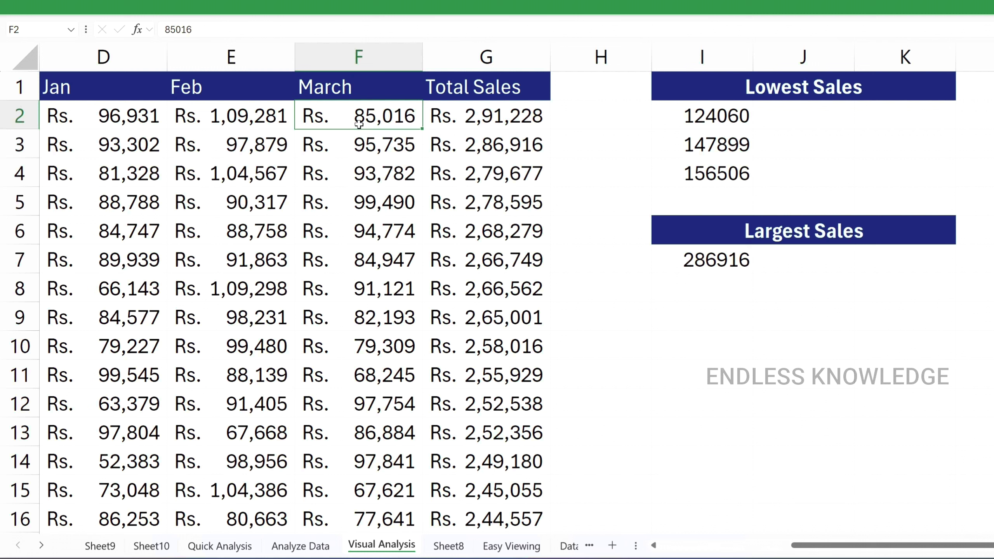
Enter a LARGE formula in I8 for the Jan to March array $D$2:$F$101 with k set to 1.
left_click(686, 260)
left_click(693, 284)
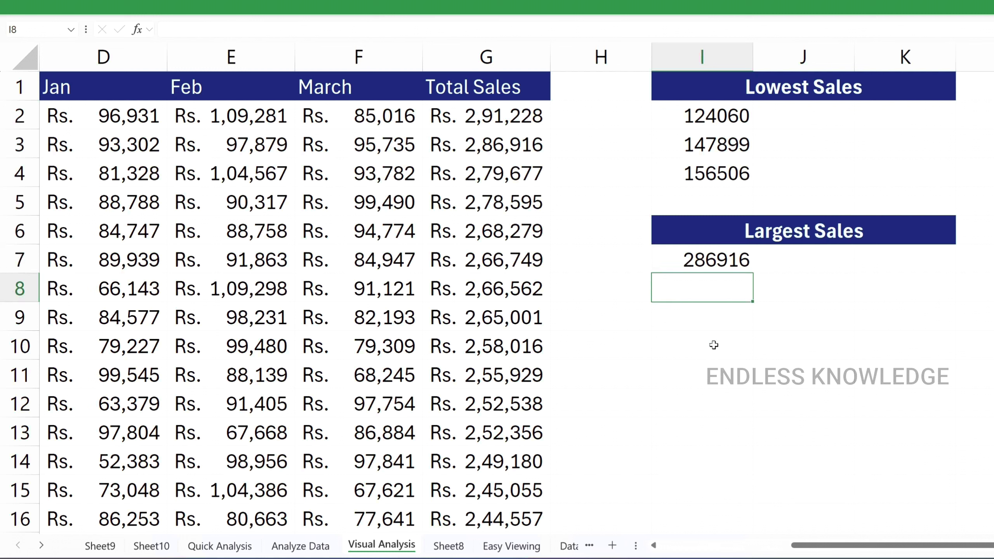
type("=la")
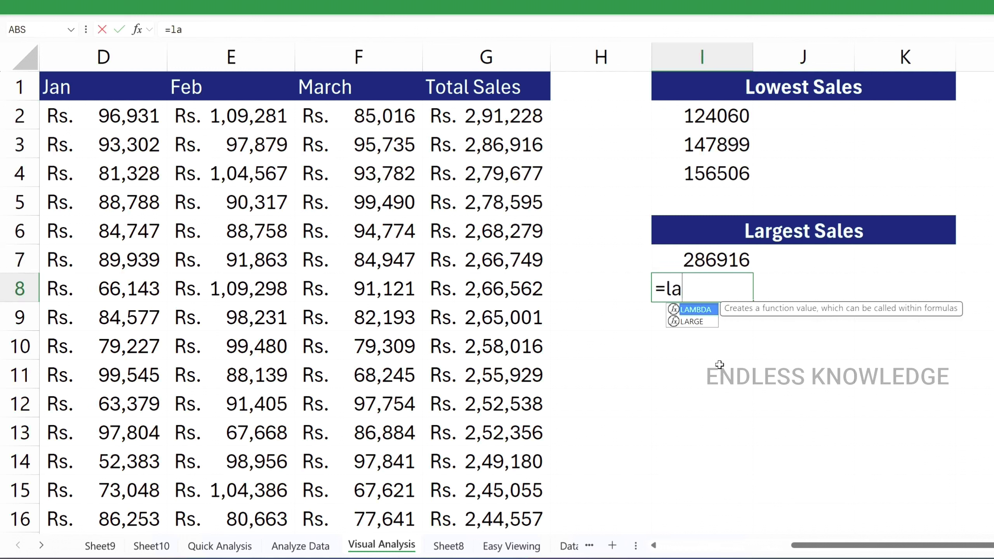
key("Down")
key("Tab")
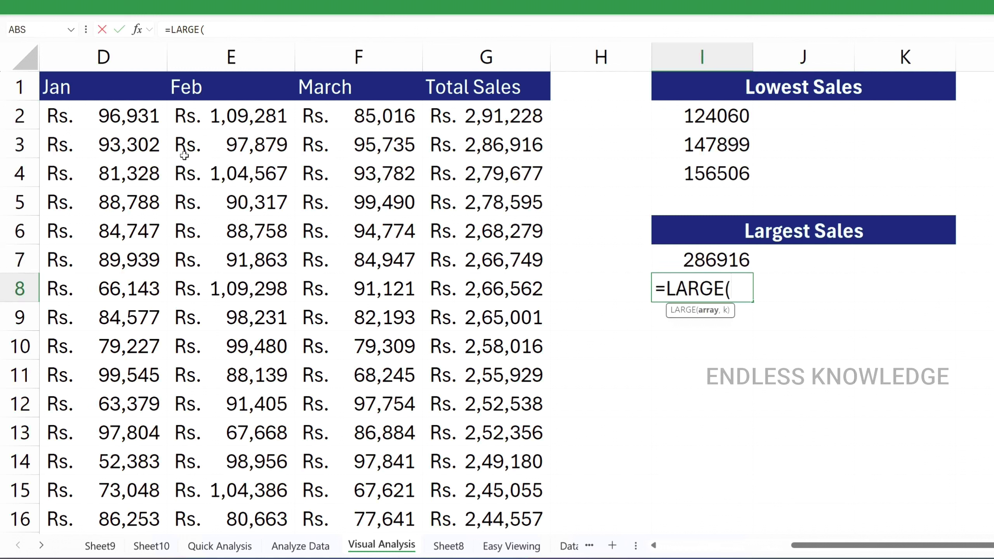
left_click_drag(88, 109, 350, 113)
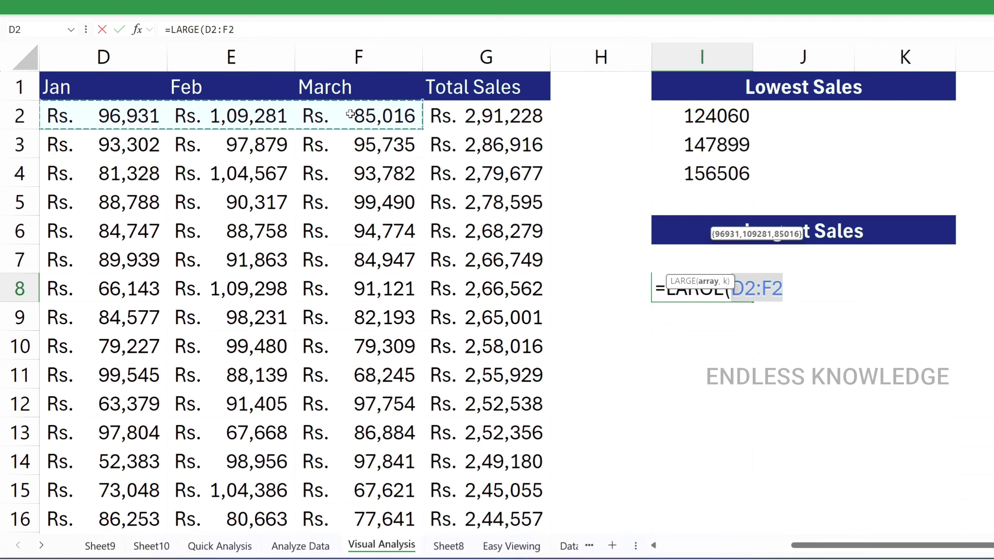
key("ctrl+shift+Down")
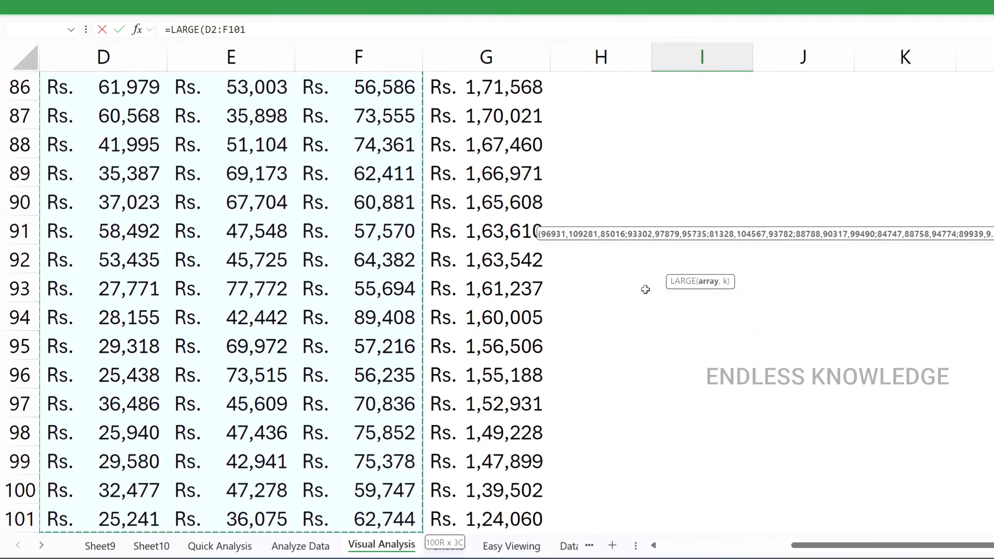
scroll(644, 289, "up", 20)
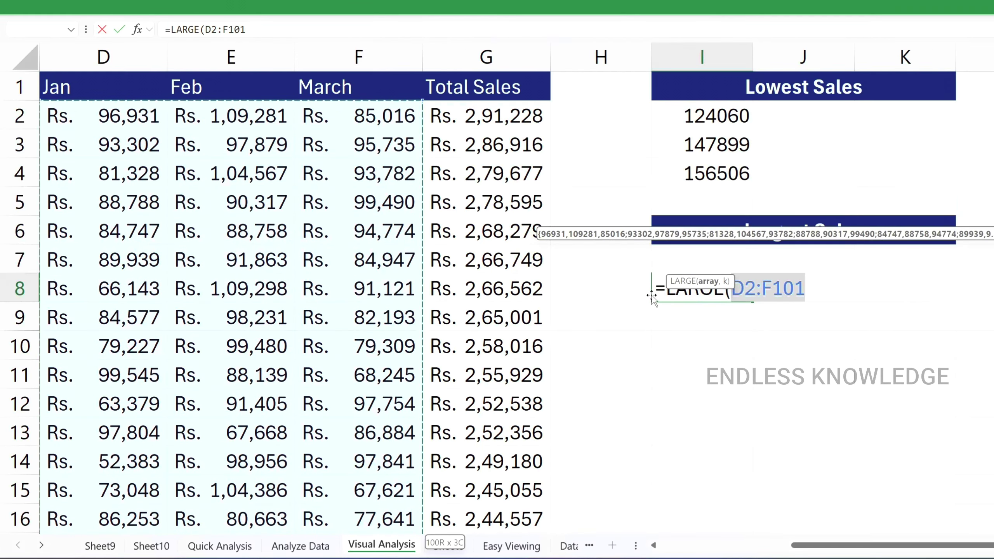
key("F4")
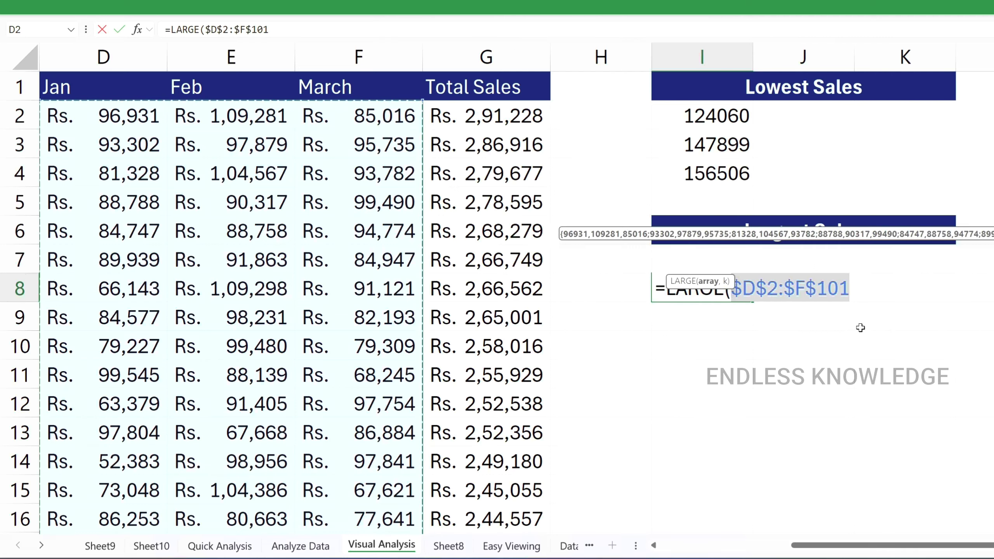
type(",")
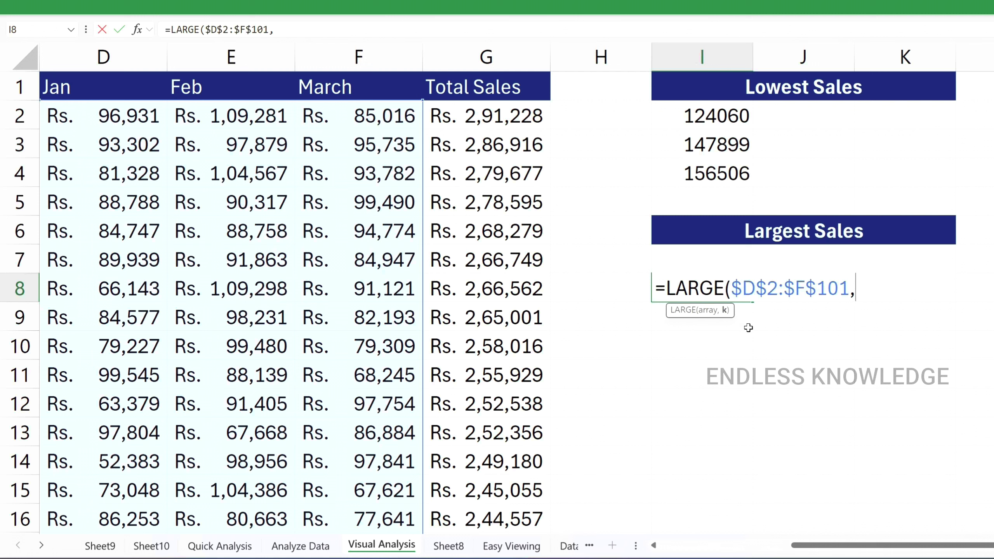
type("1")
key("Return")
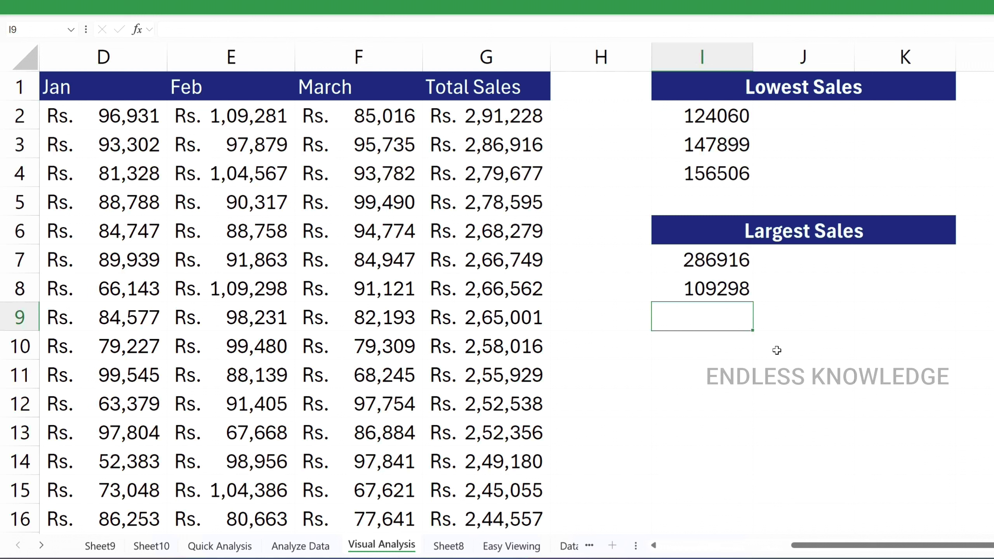
left_click(725, 298)
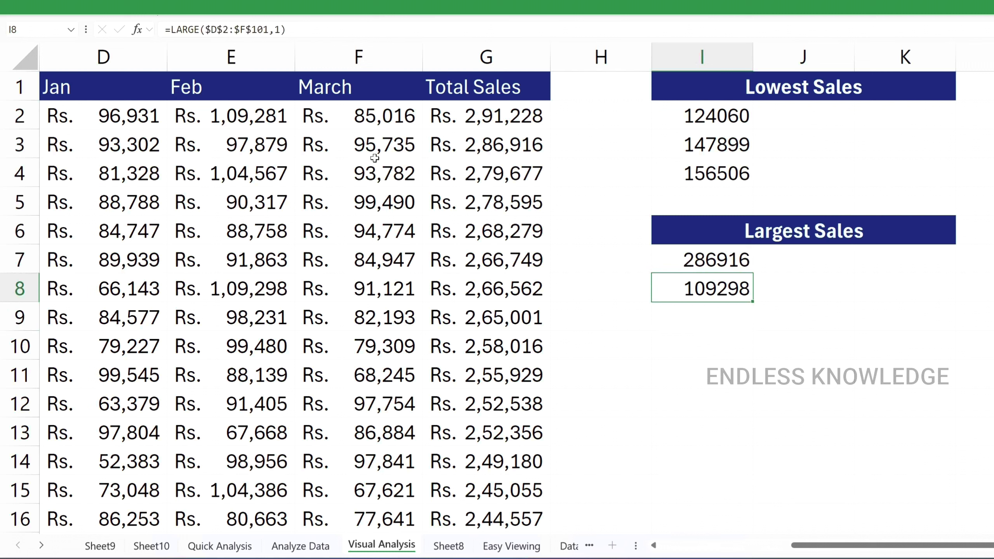
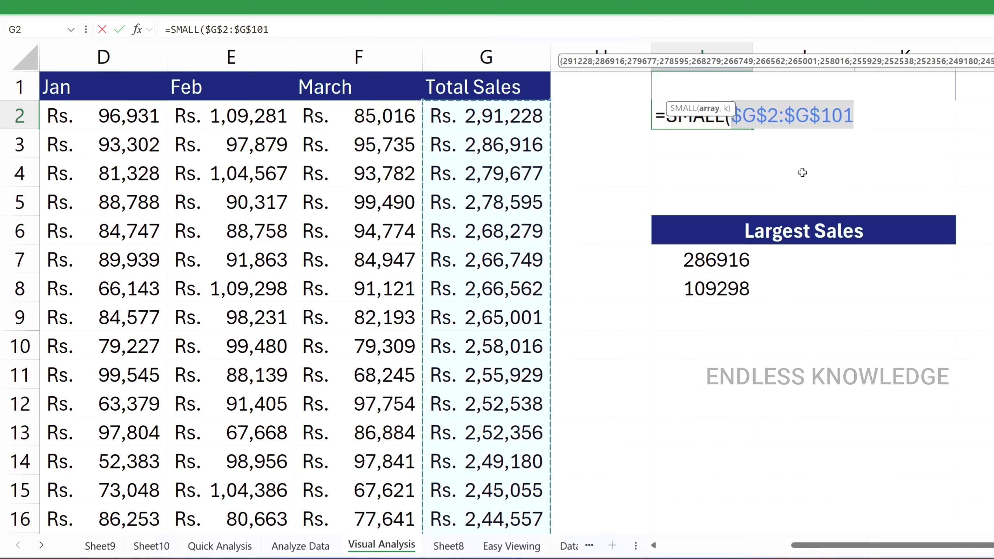
Complete the I2 SMALL formula over $G$2:$G$101 with the array constant {1,3,7,10} as k.
key("Right")
type(",")
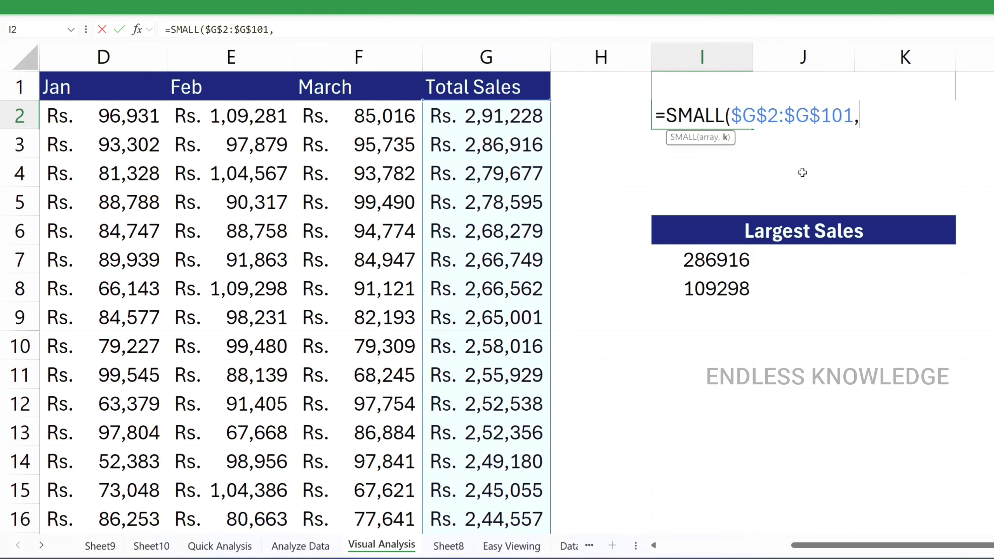
type("1,3,7,10")
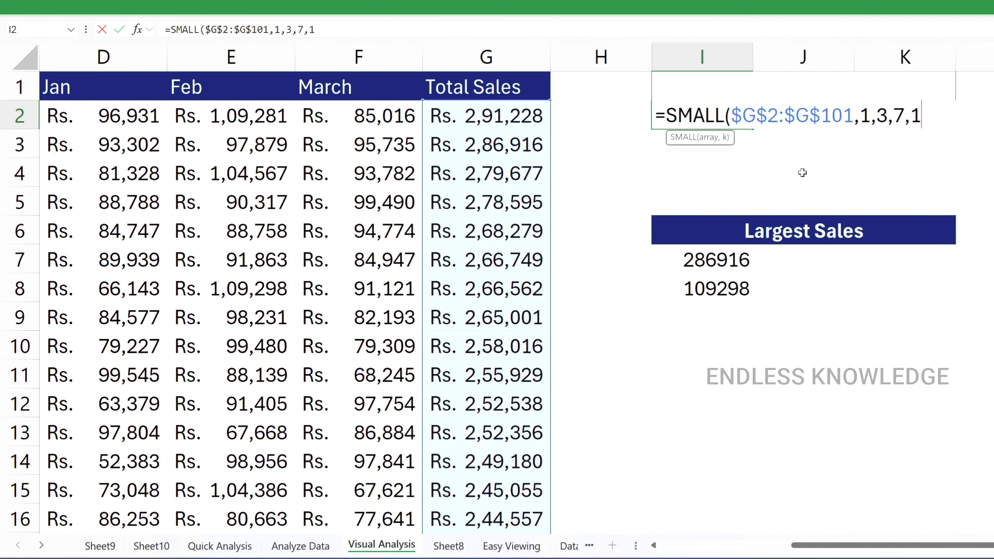
type(")")
left_click_drag(934, 117, 860, 117)
left_click(857, 117)
type("{")
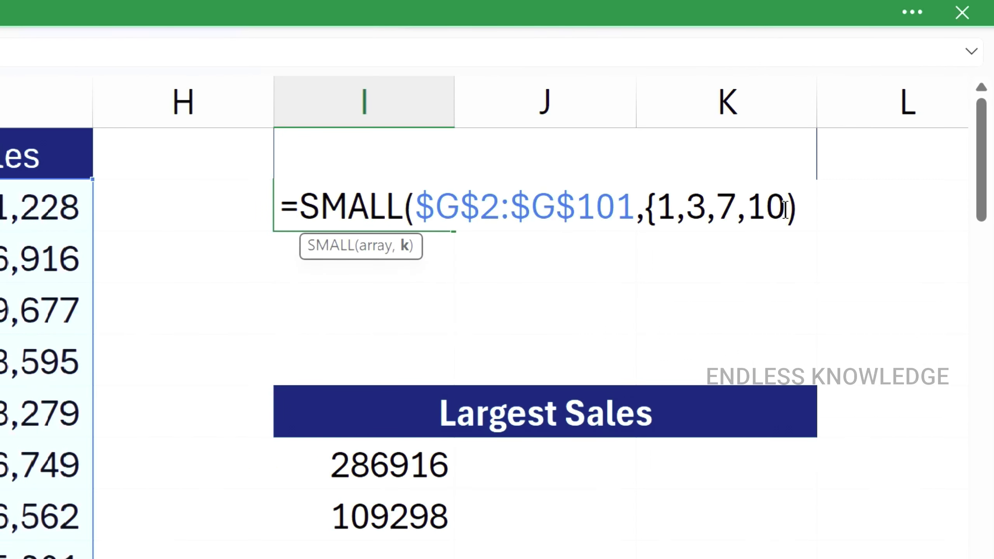
type("}")
left_click(824, 207)
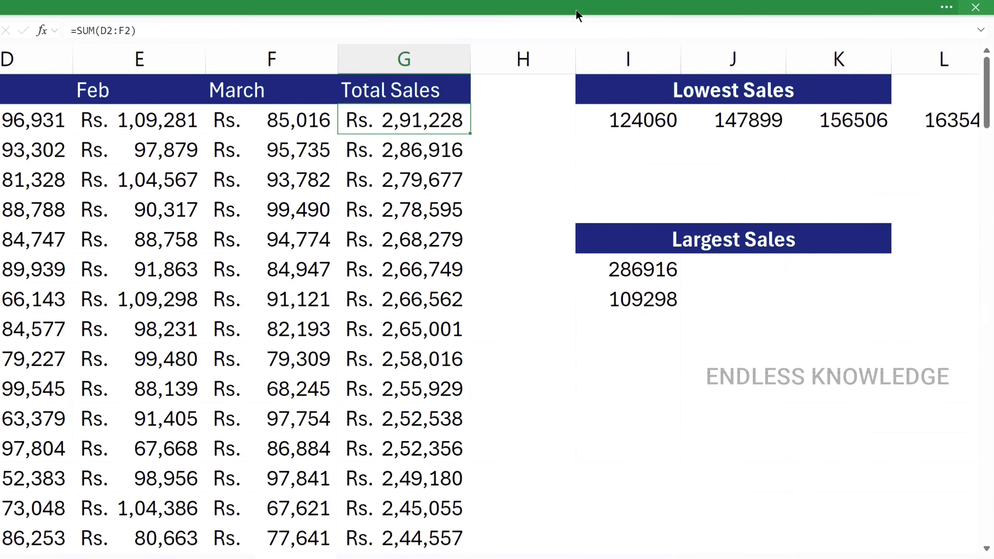
Sort the rows by Total Sales from smallest to largest and check the lowest-sales results against G4, G8 and G11.
left_click(577, 11)
left_click(744, 106)
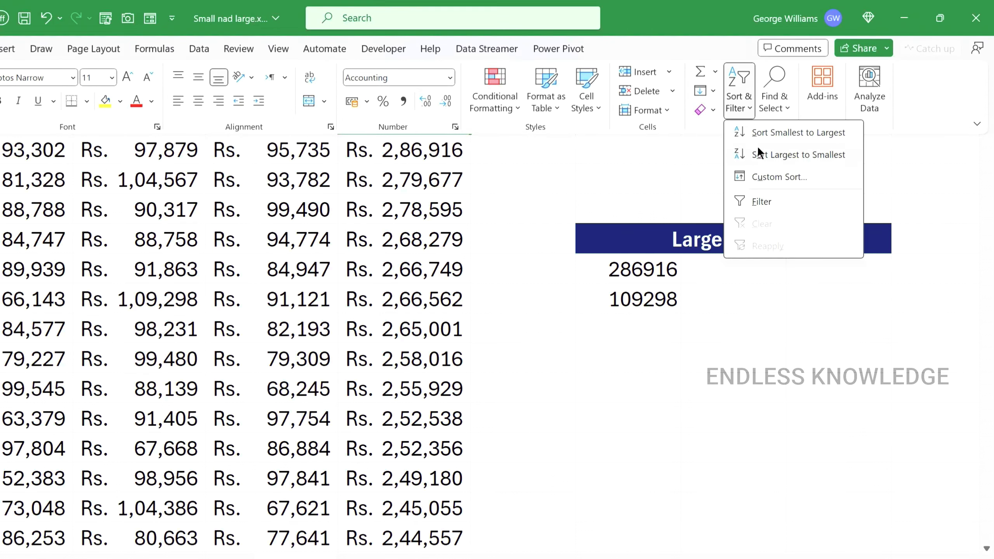
left_click(766, 132)
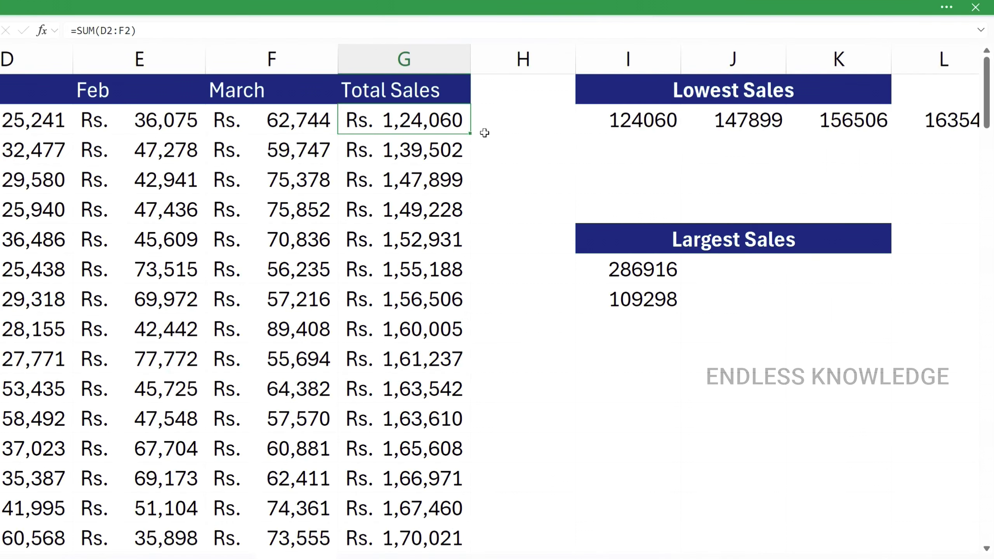
left_click(433, 180)
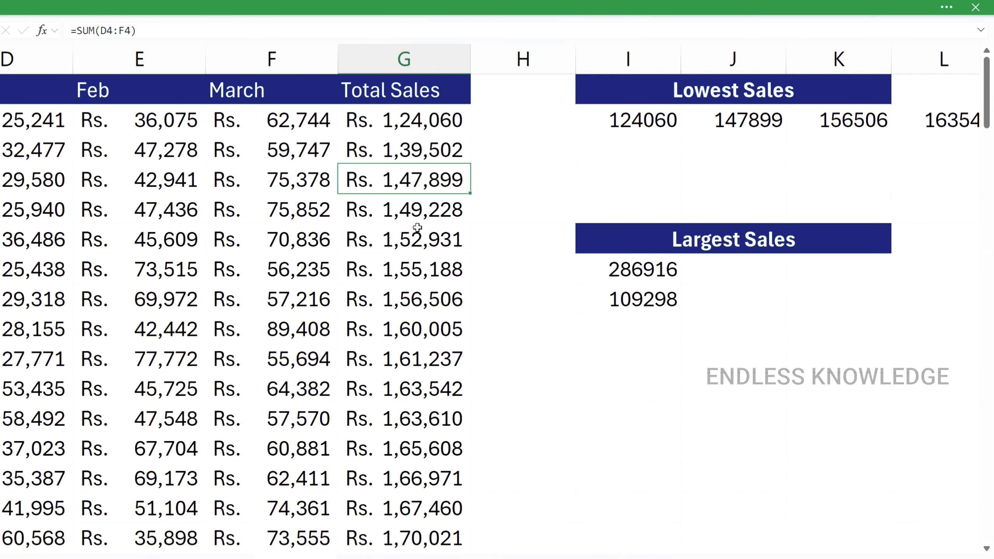
left_click(414, 294)
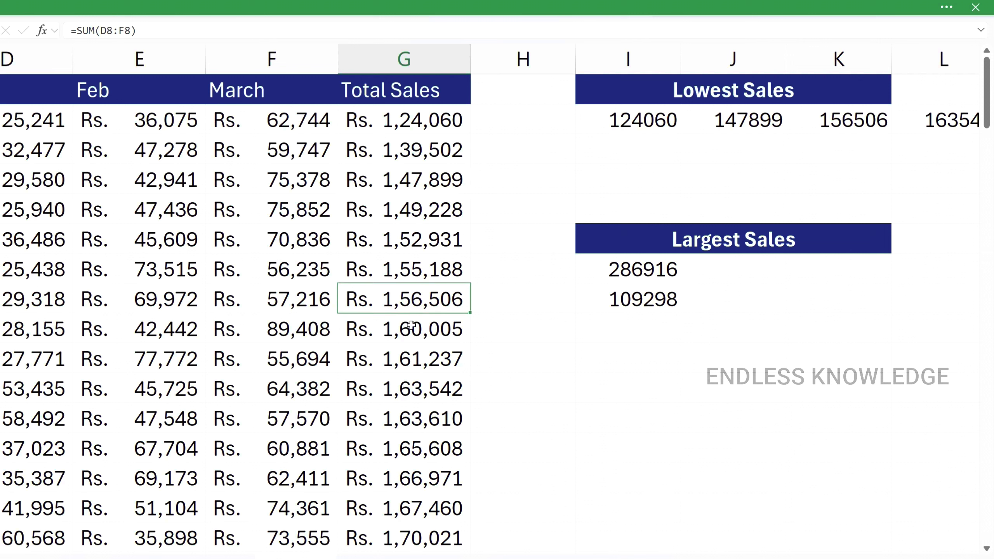
left_click(413, 392)
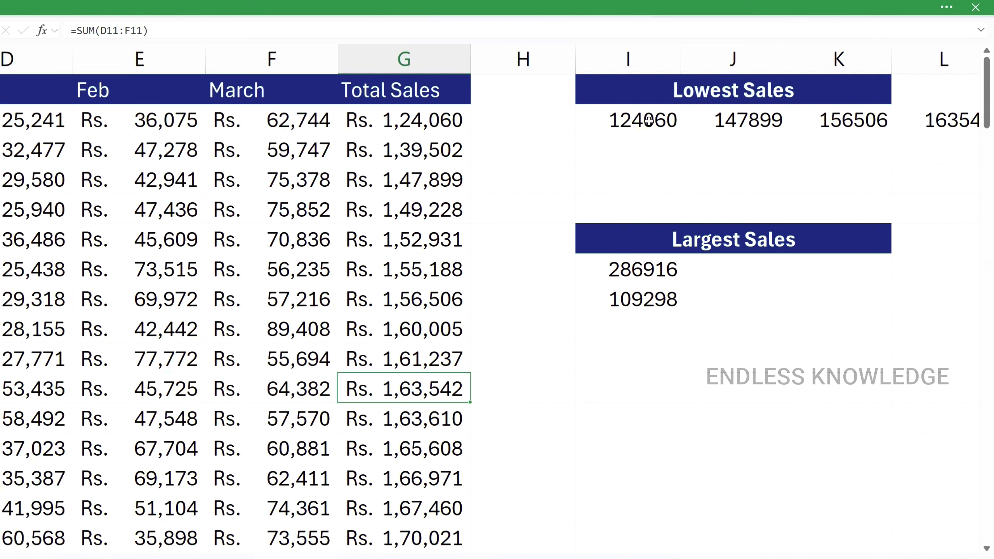
Enter the text d in K2, inside the spill range of the I2 SMALL formula, and select that cell.
left_click(822, 123)
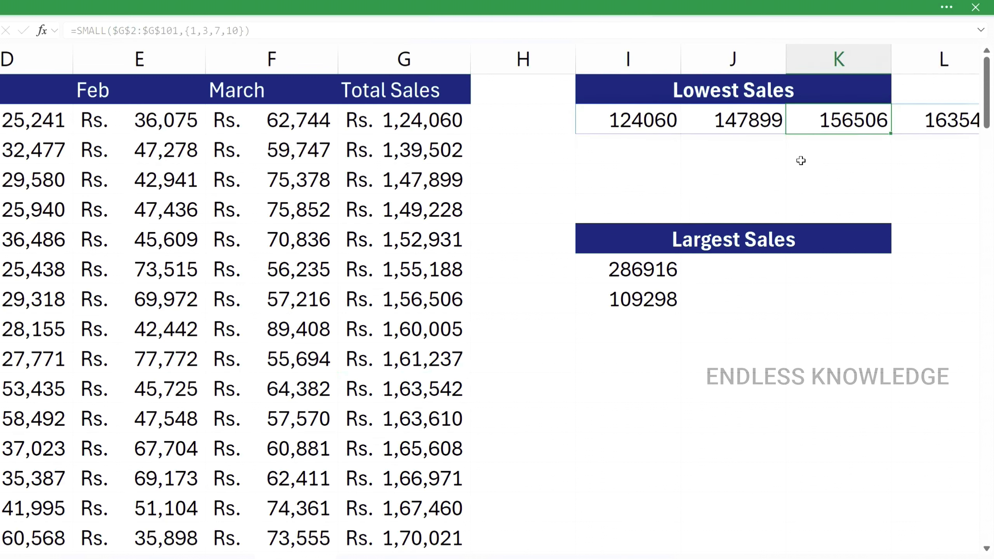
type("d")
key("Return")
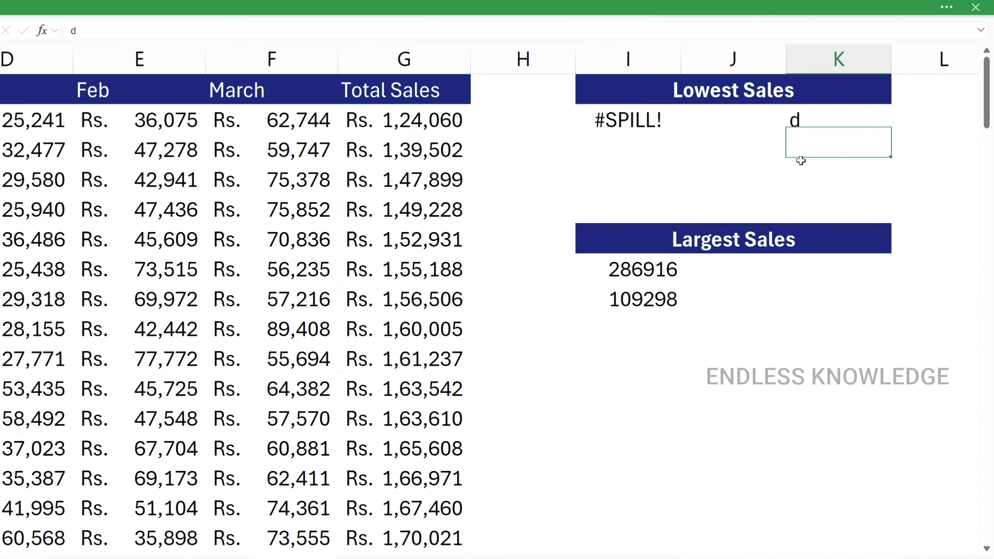
left_click(833, 118)
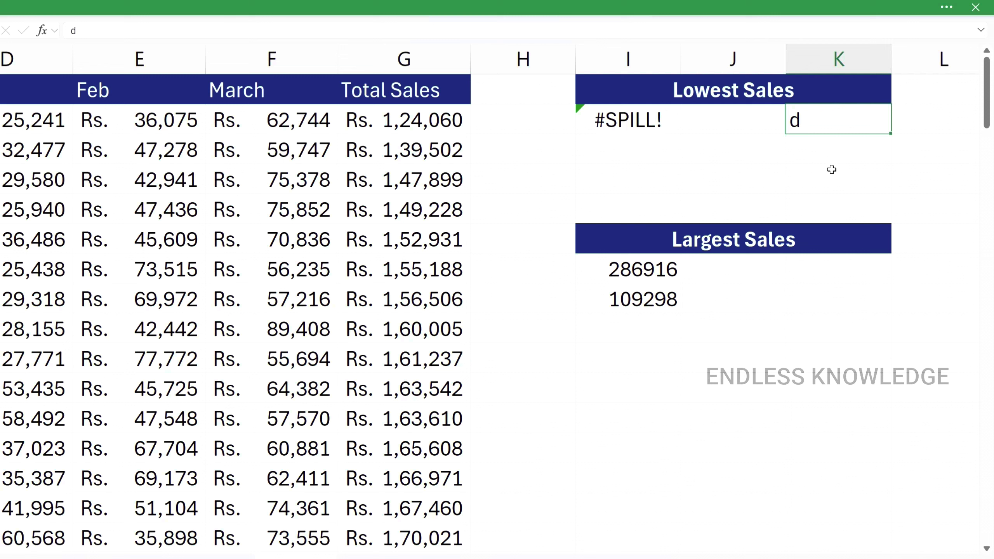
Clear the blocking content from K2 in the spill range of the I2 SMALL formula and inspect that formula without changing it.
key("Delete")
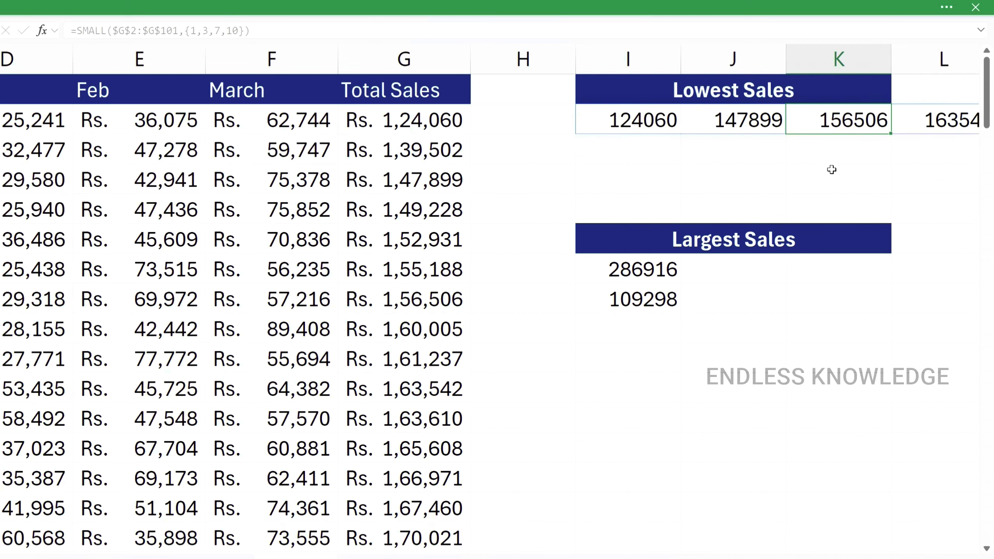
key("Return")
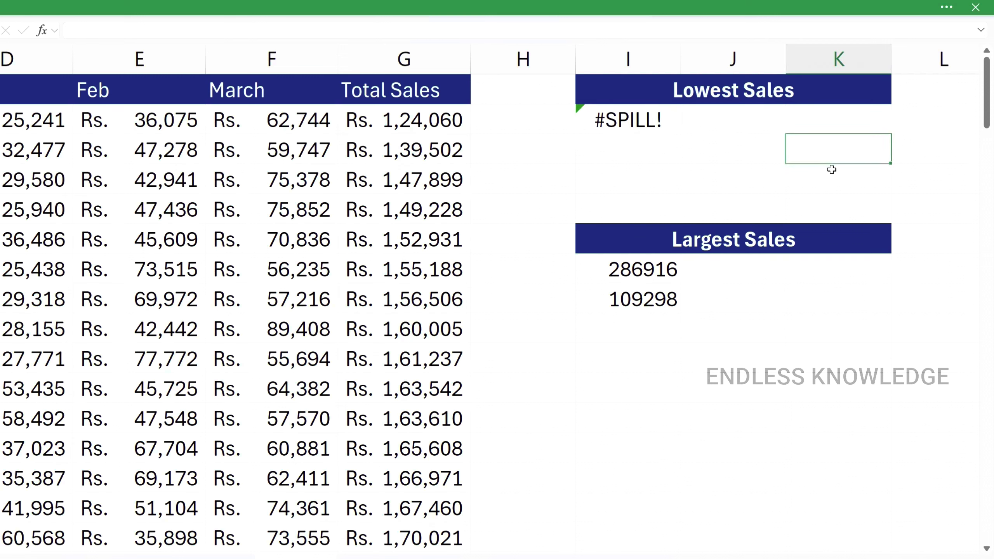
key("Up")
key("Delete")
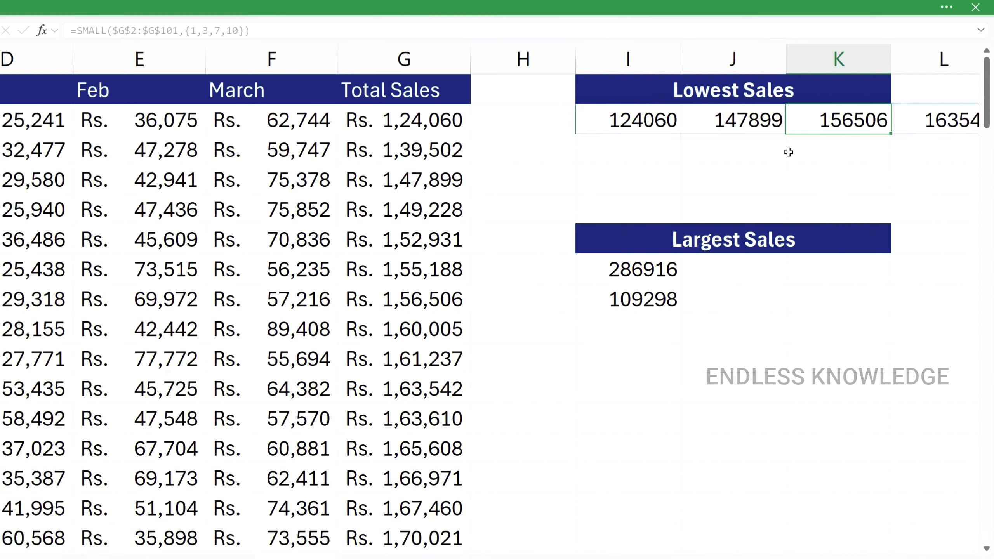
double_click(653, 123)
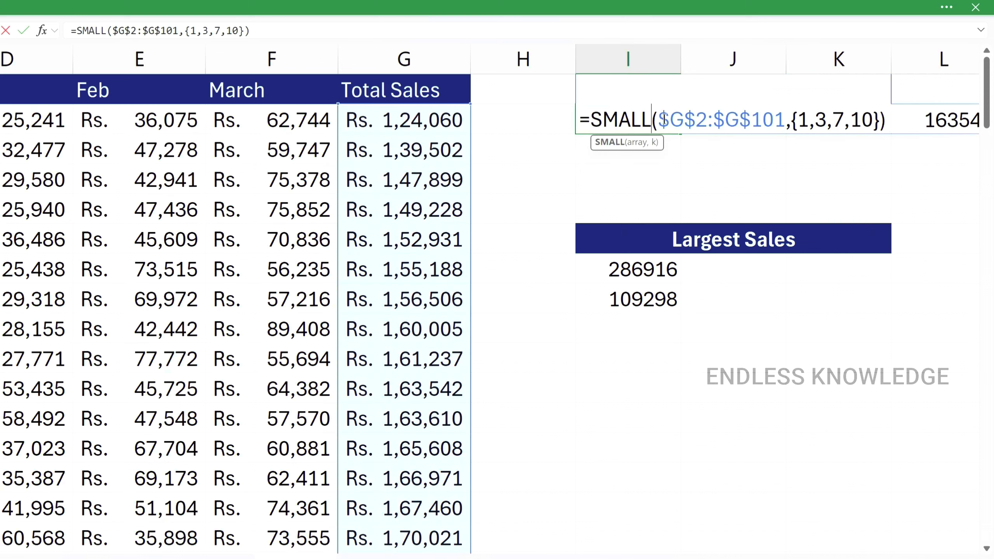
key("Escape")
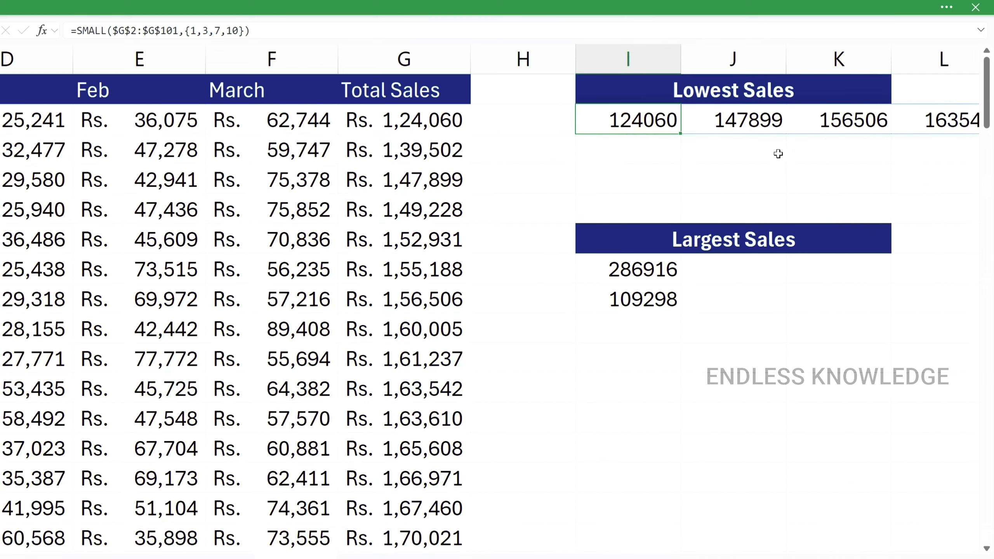
Try the I7 LARGE formula over $G$2:$G$101 with k set to 400, and undo that change.
double_click(659, 264)
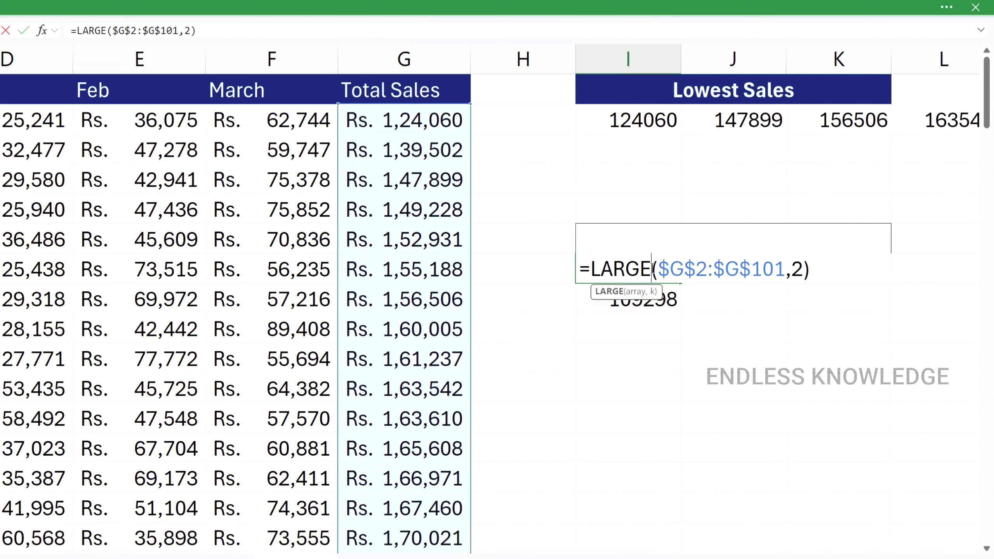
double_click(797, 269)
type("400")
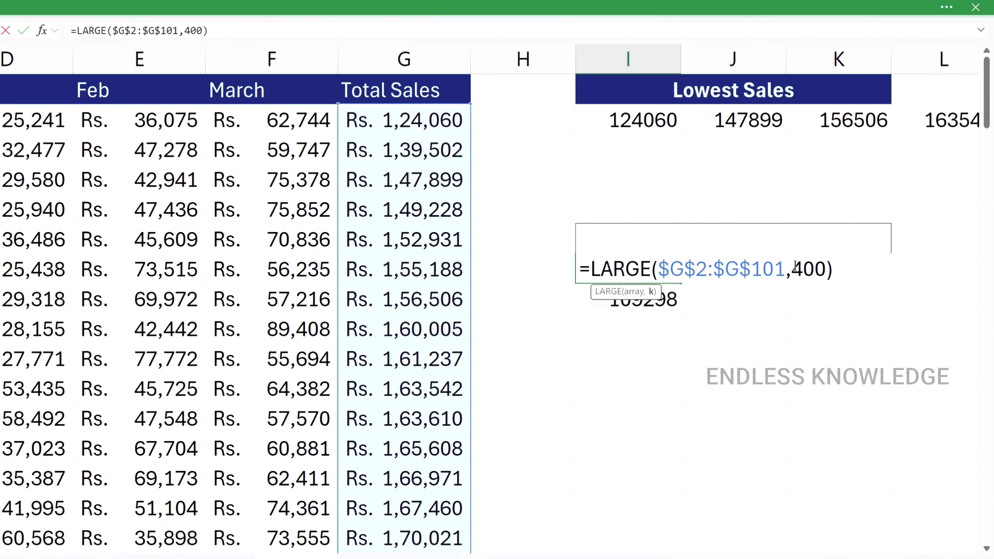
key("Return")
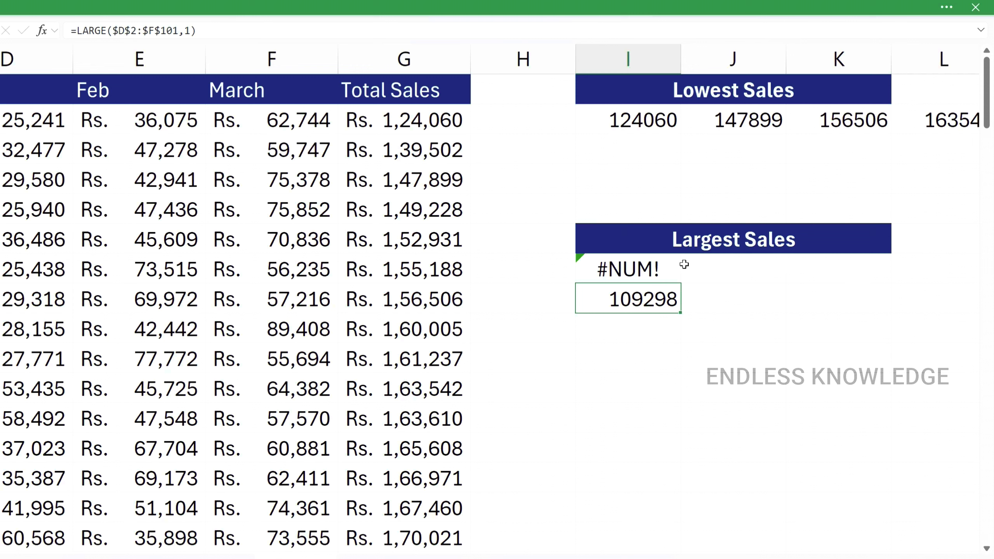
key("ctrl+z")
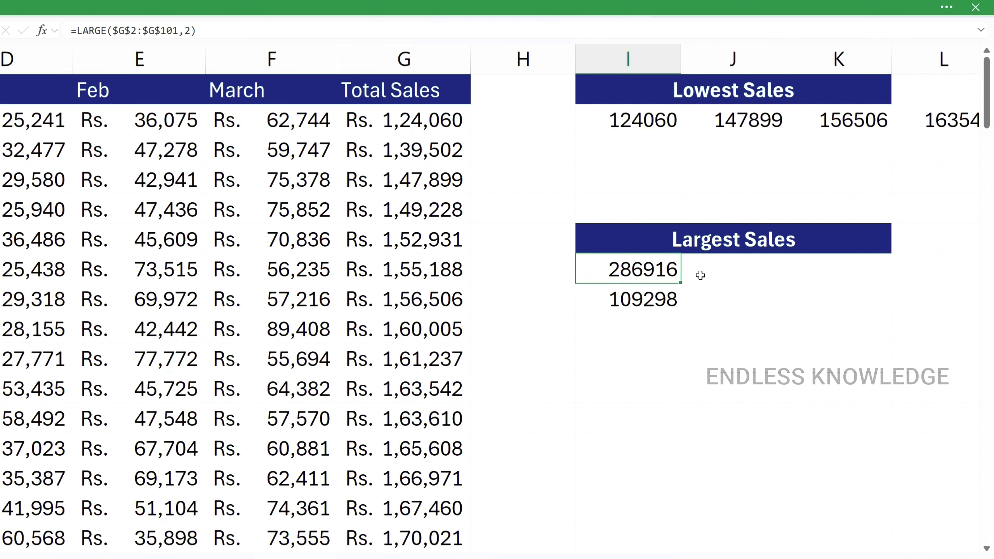